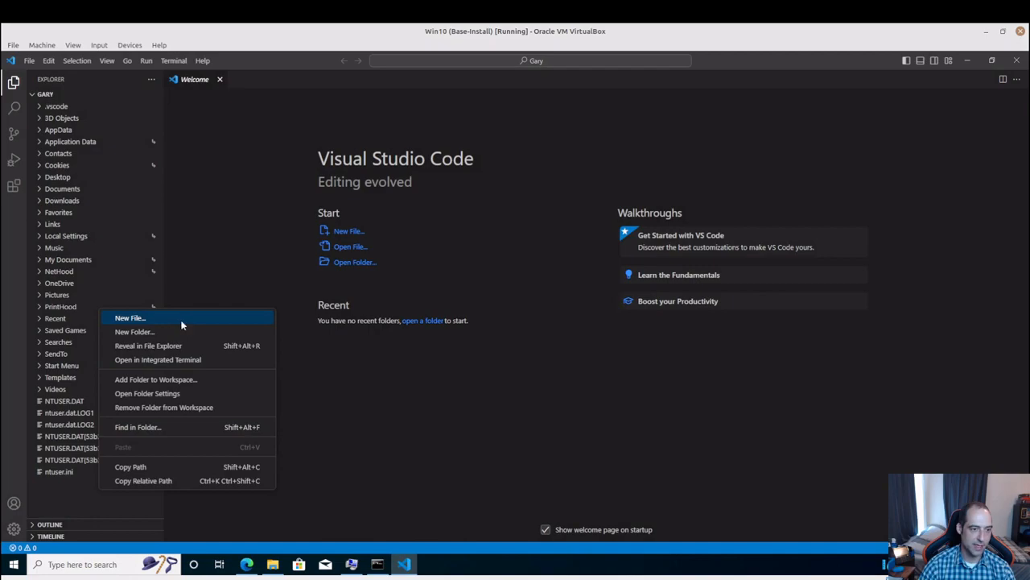
Create a new file named test.py in the open user folder
click(182, 324)
text(test)
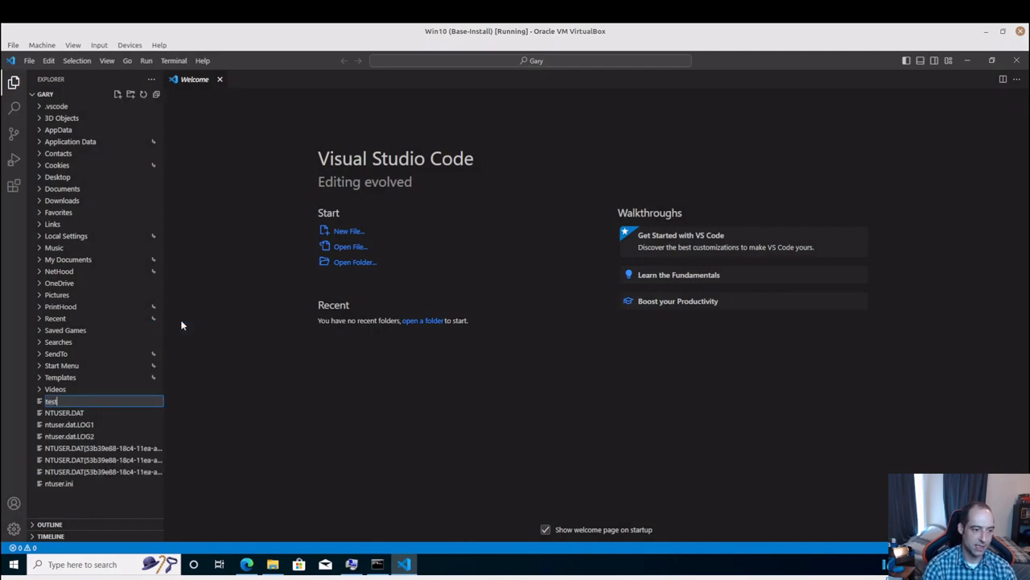
text(.py)
key(Return)
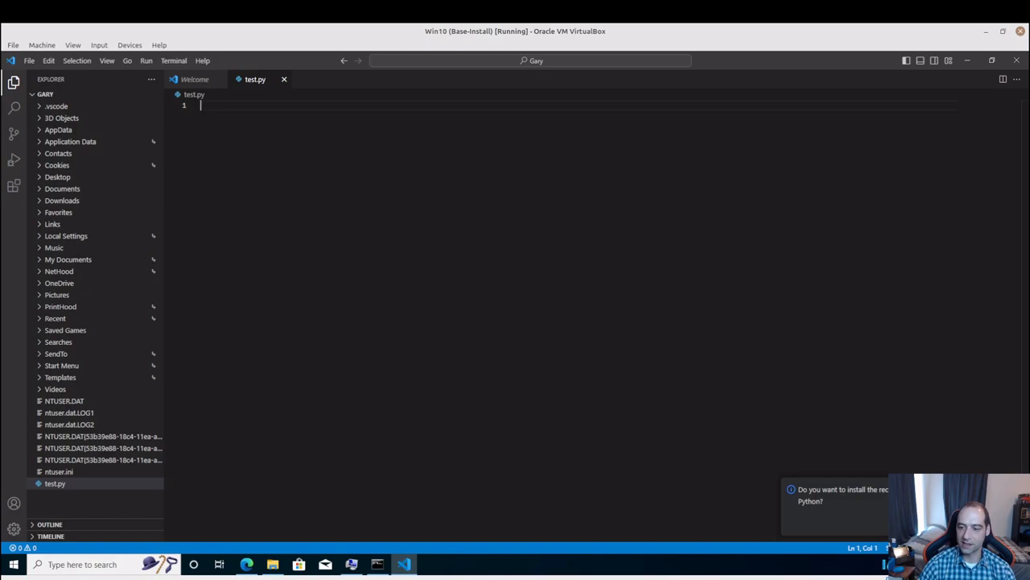
Install the recommended Python extension and return to test.py, closing the extension's page
click(917, 523)
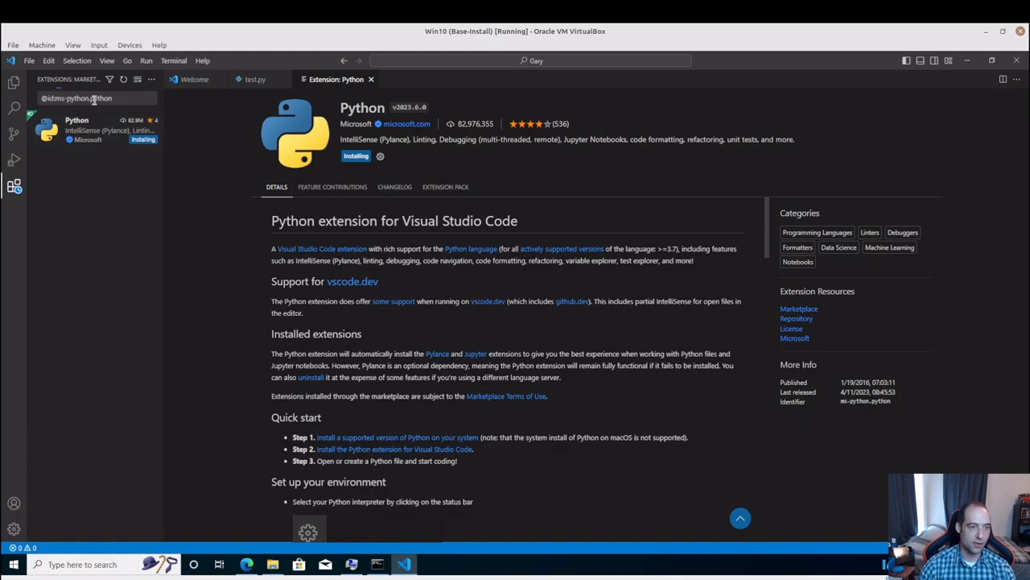
click(256, 79)
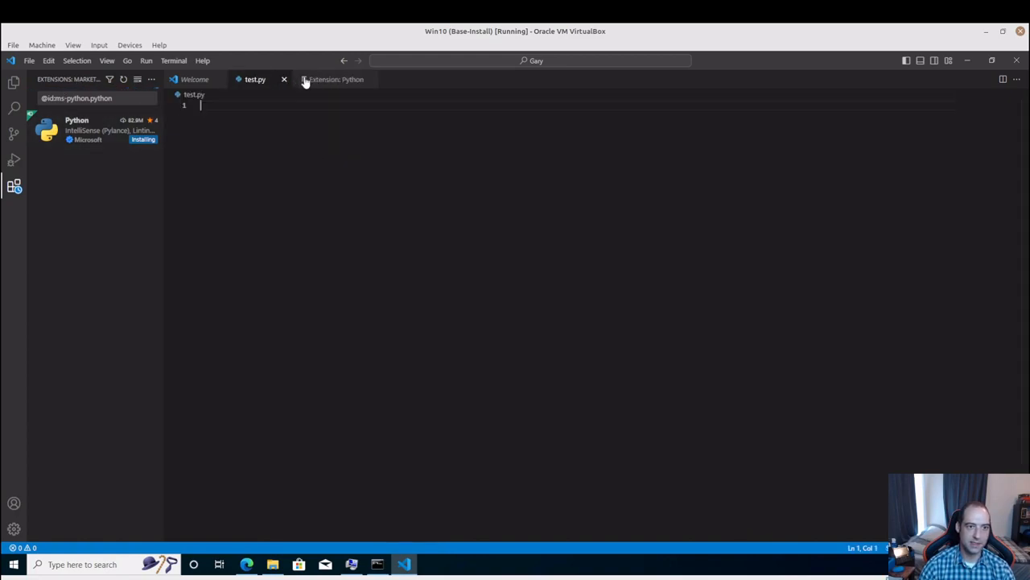
click(371, 79)
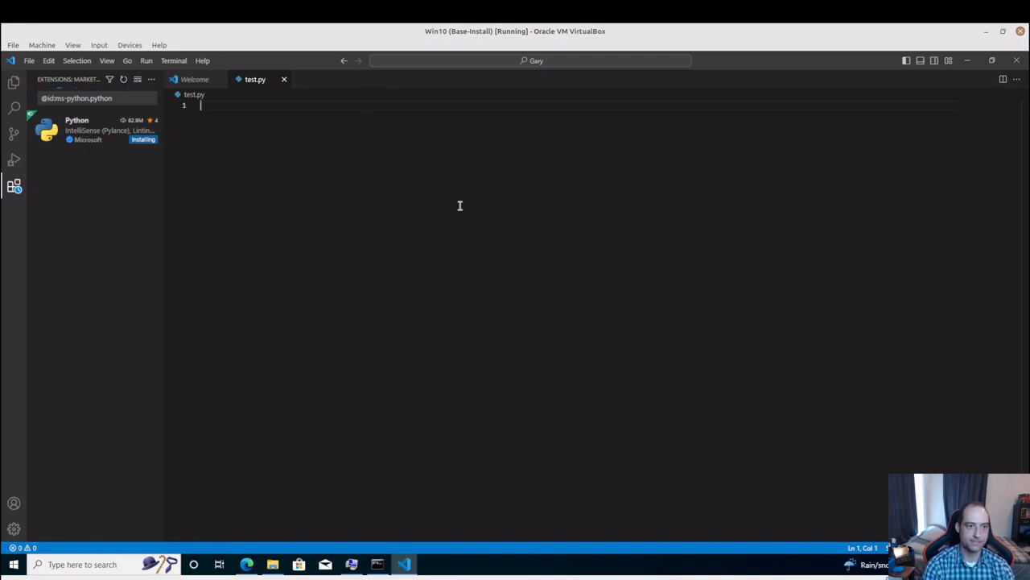
Define a hello_world() function in test.py that prints 'Hello world', leaving a blank line below it
text(def hell)
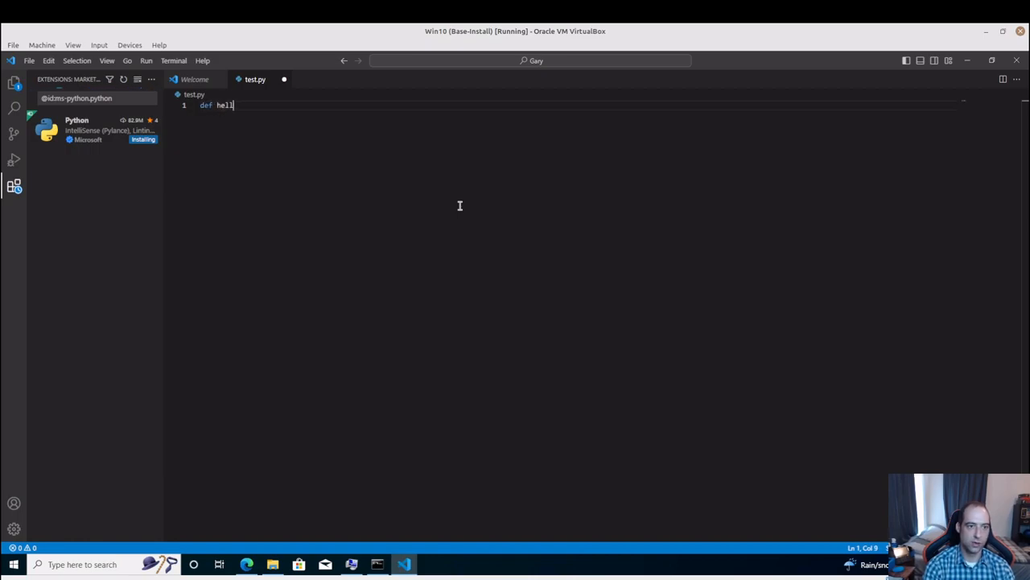
text(o_worl)
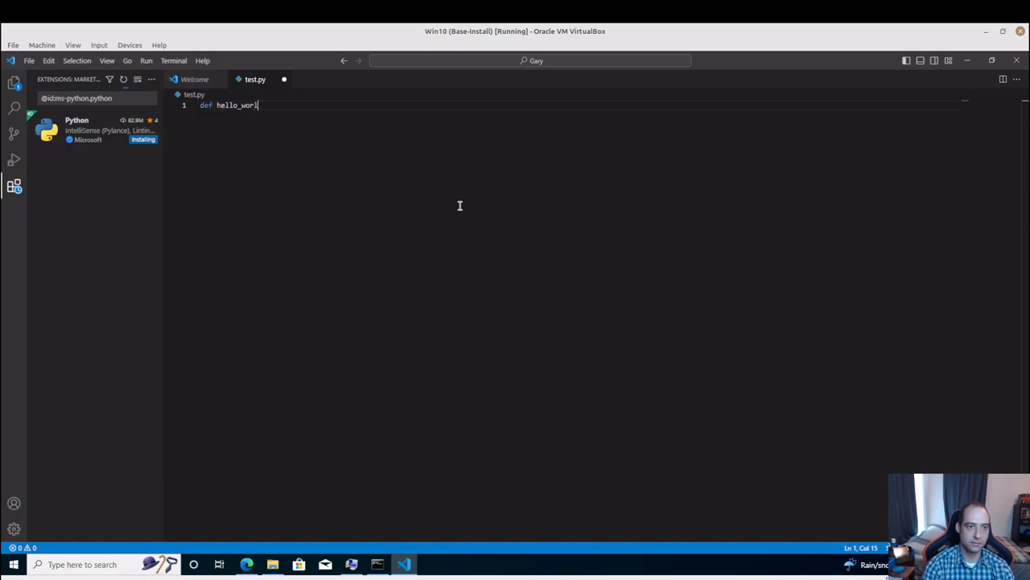
text(d():)
key(Return)
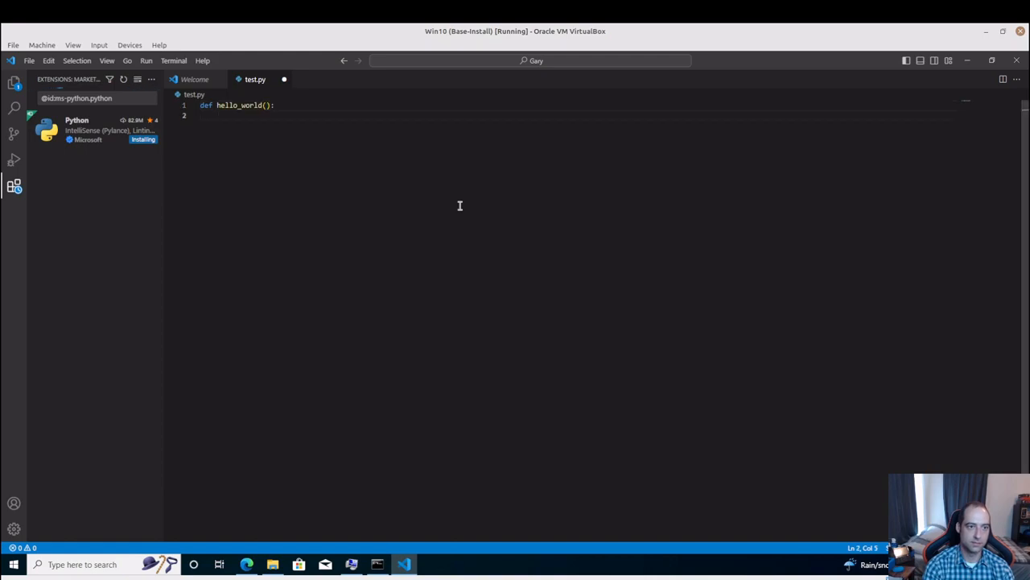
text(print('He)
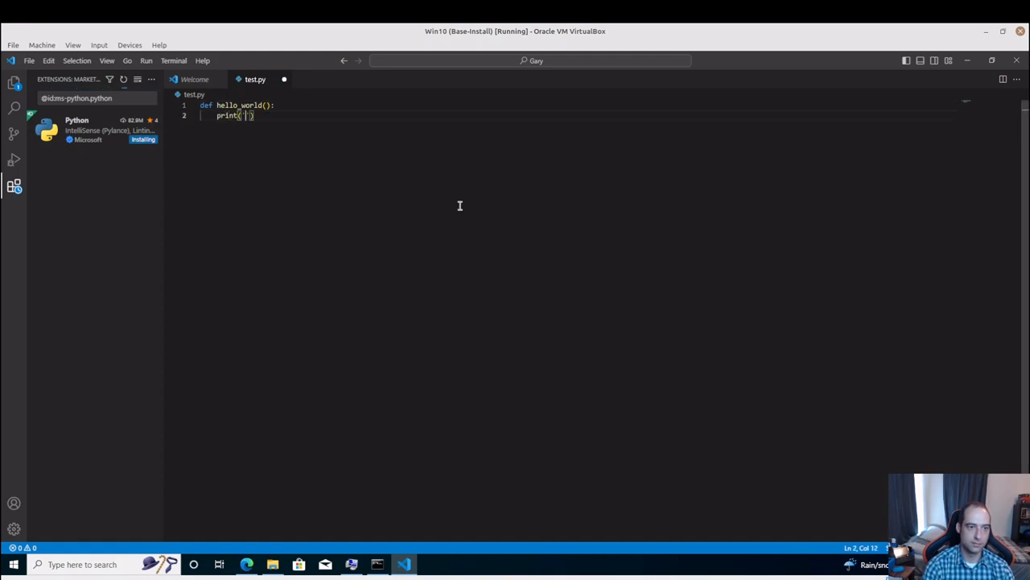
text(llo world)
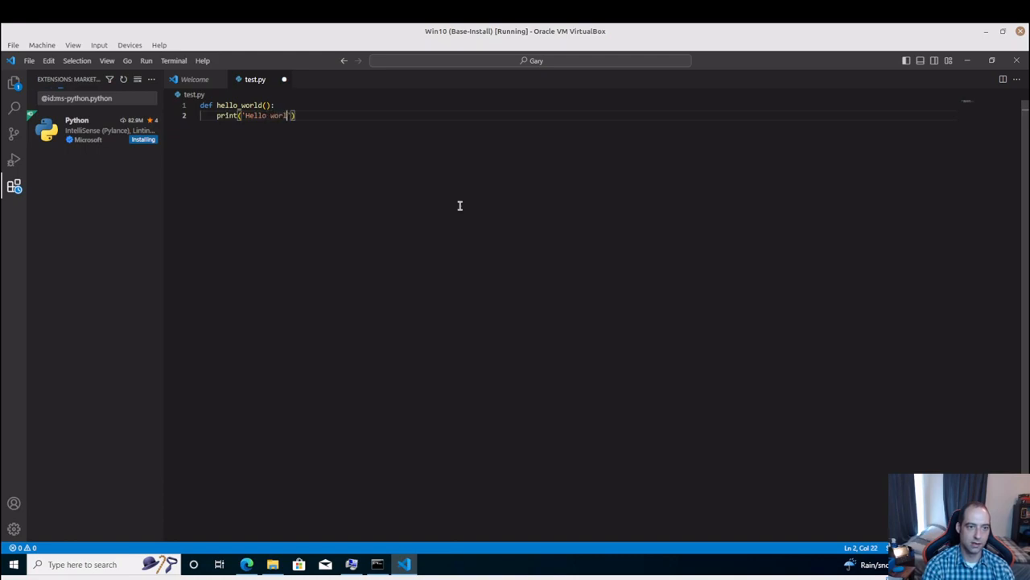
key(Return)
key(Return)
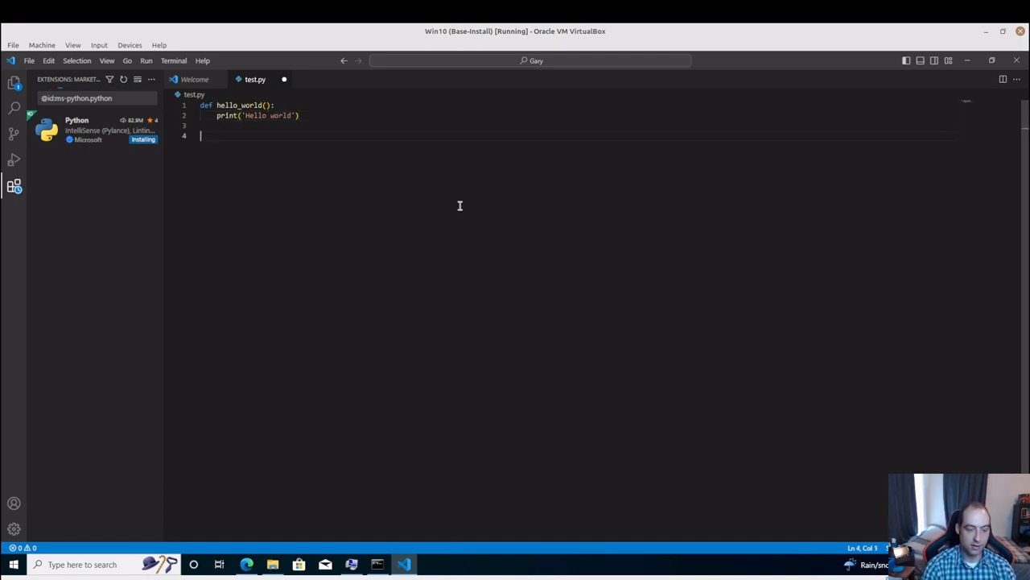
Add an if __name__ == "__main__": block below the function
text(if __na)
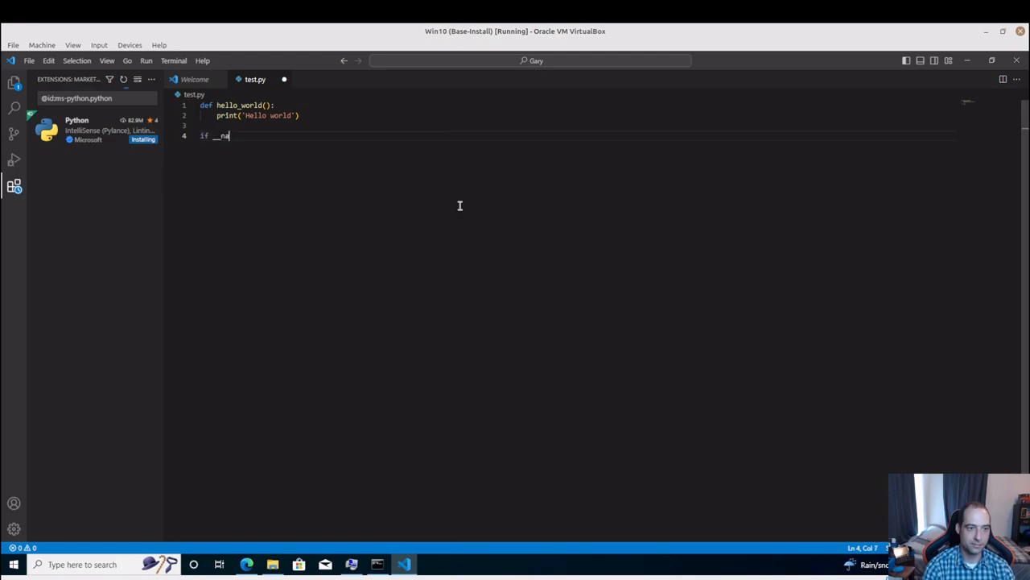
text(me__ == '__main)
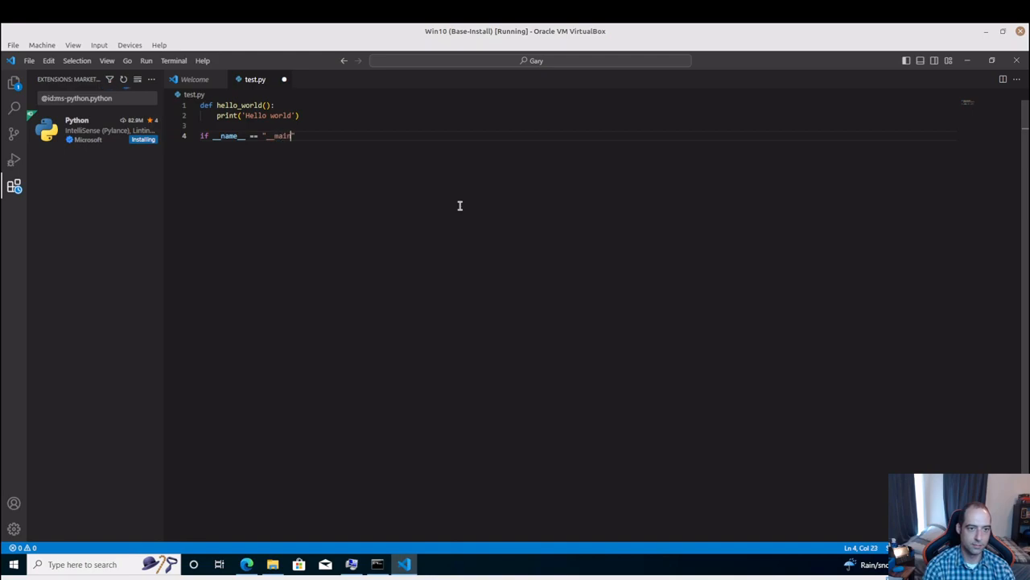
text(__":)
key(Return)
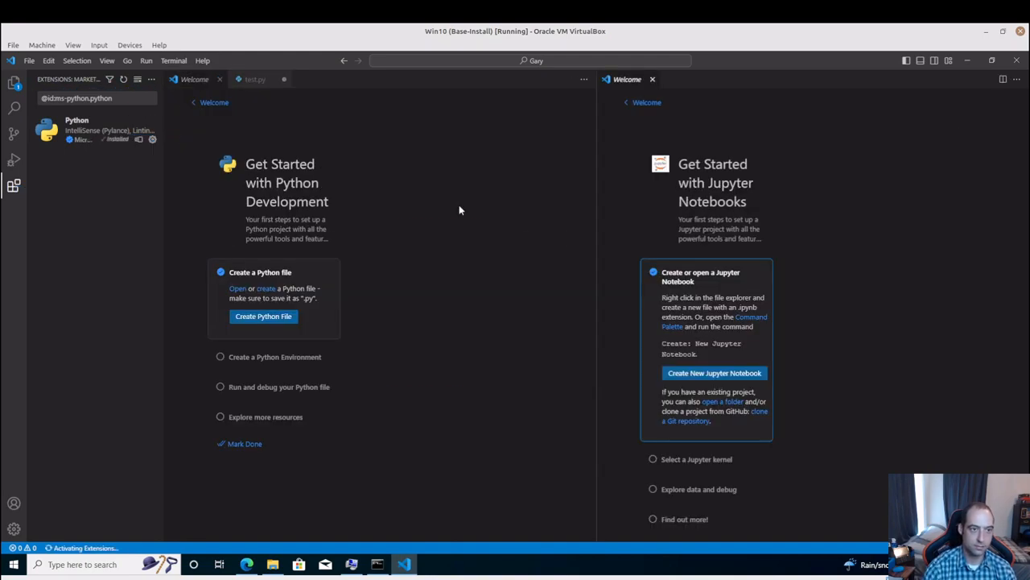
Close both Welcome pages and call hello_world() inside the main block, saving test.py
click(219, 79)
click(341, 147)
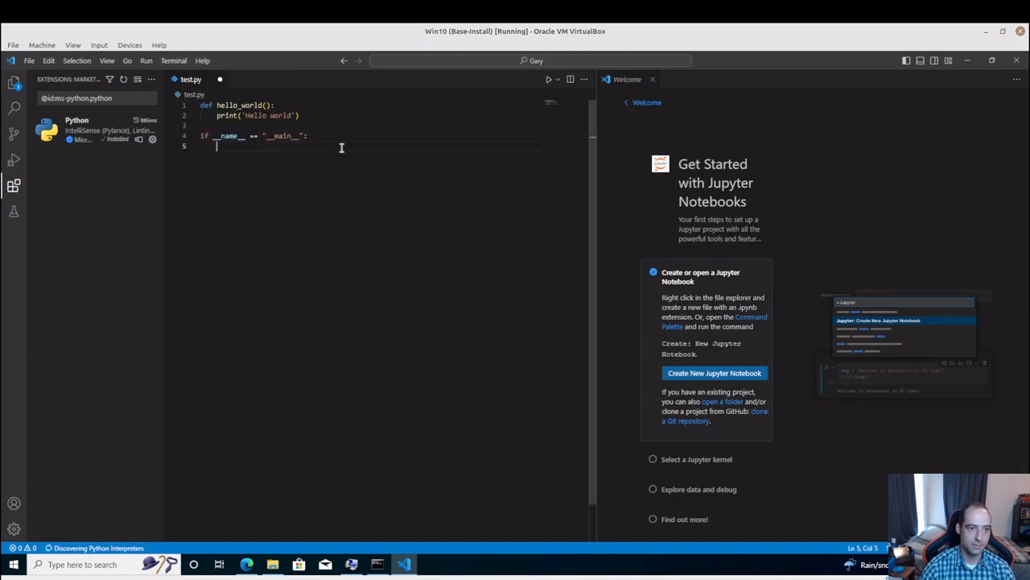
text(hello_world)
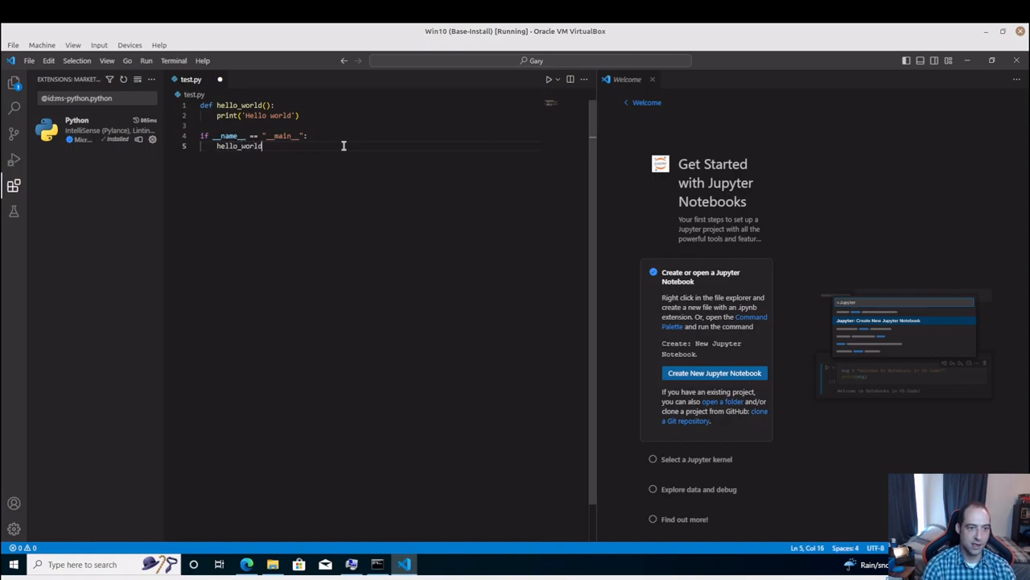
text(()
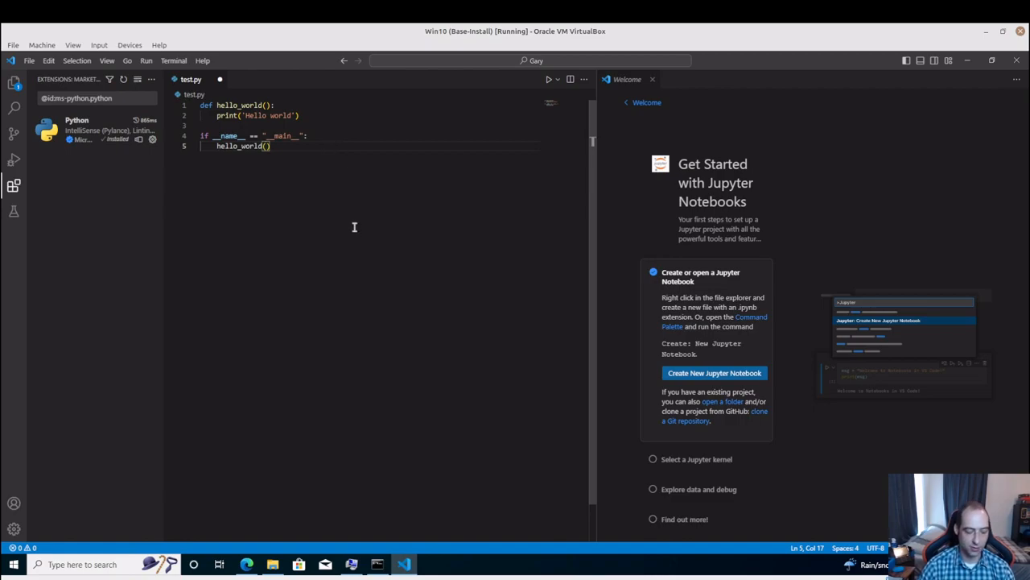
key(ctrl+s)
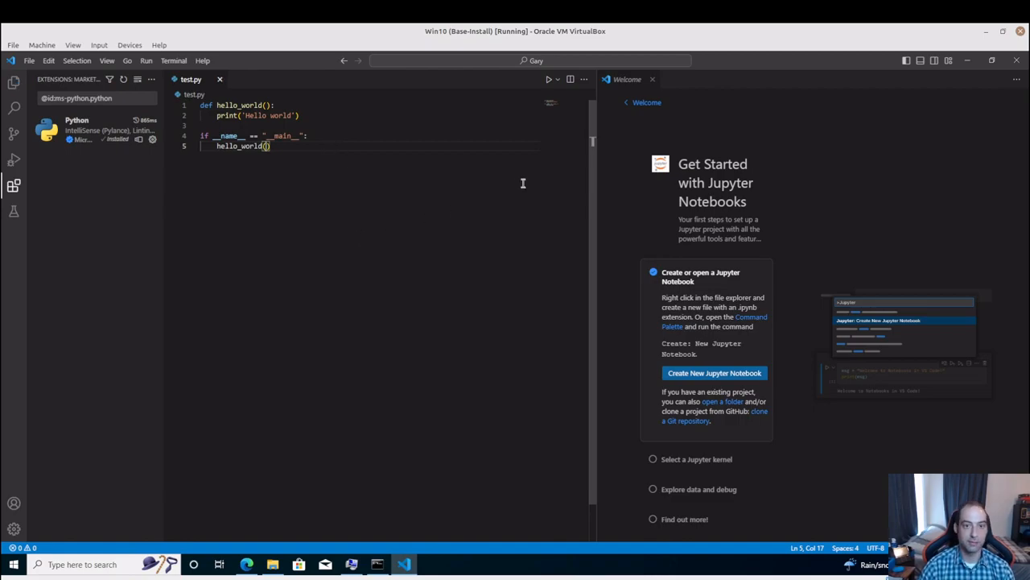
click(653, 80)
text())
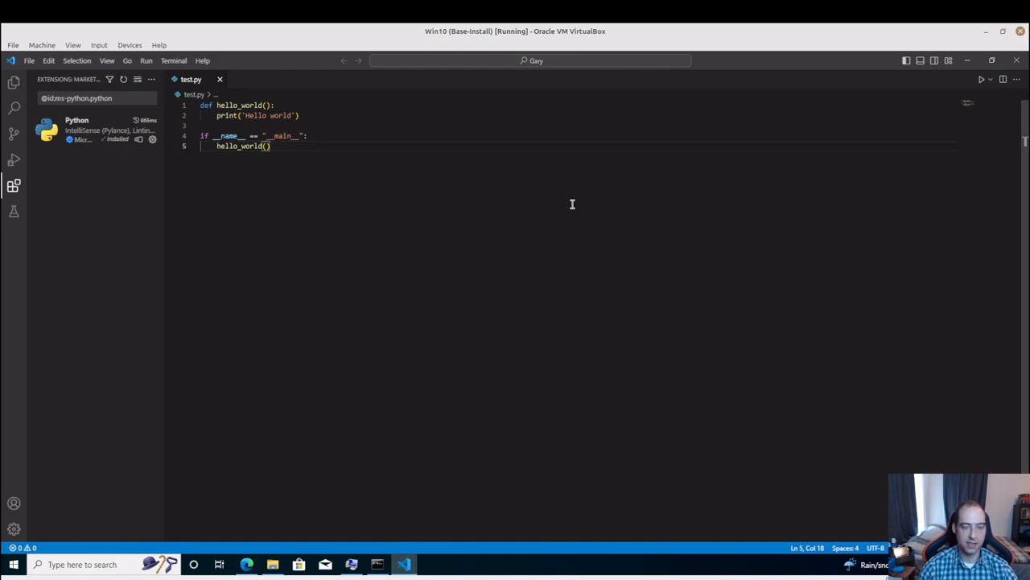
Open the integrated terminal below the code, leaving no stray character after the hello_world() call
text(`)
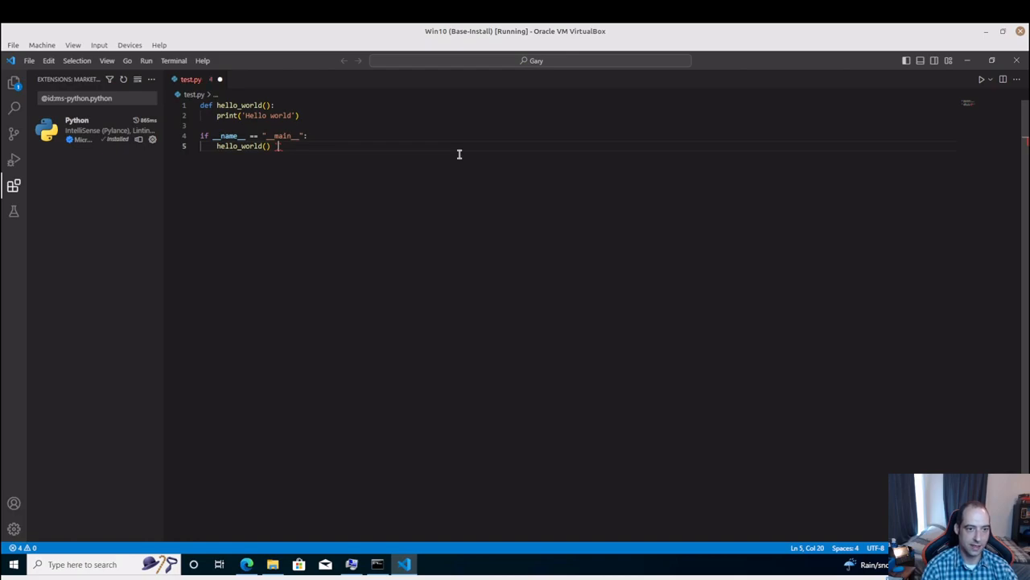
key(BackSpace)
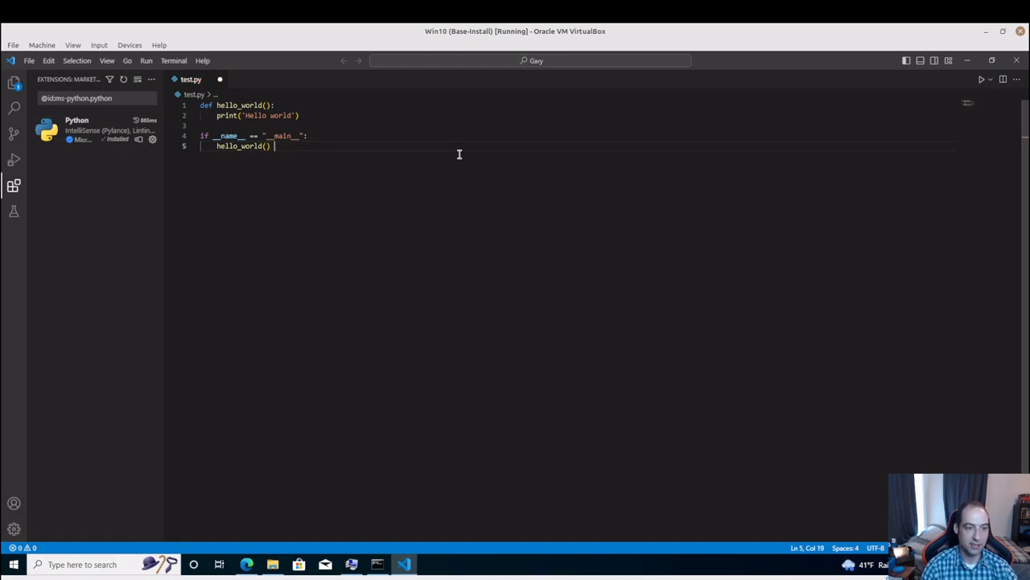
key(ctrl+grave)
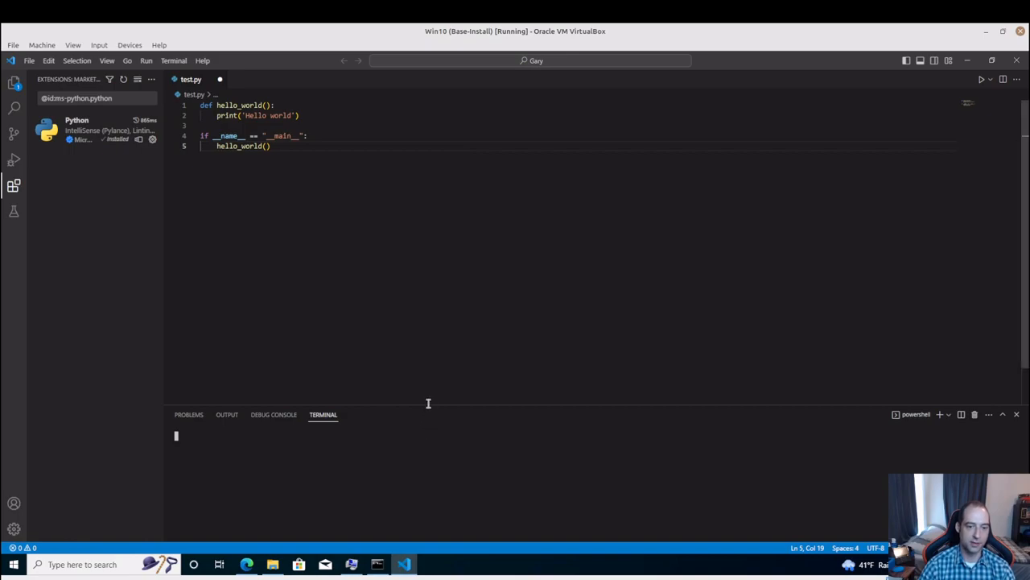
click(365, 437)
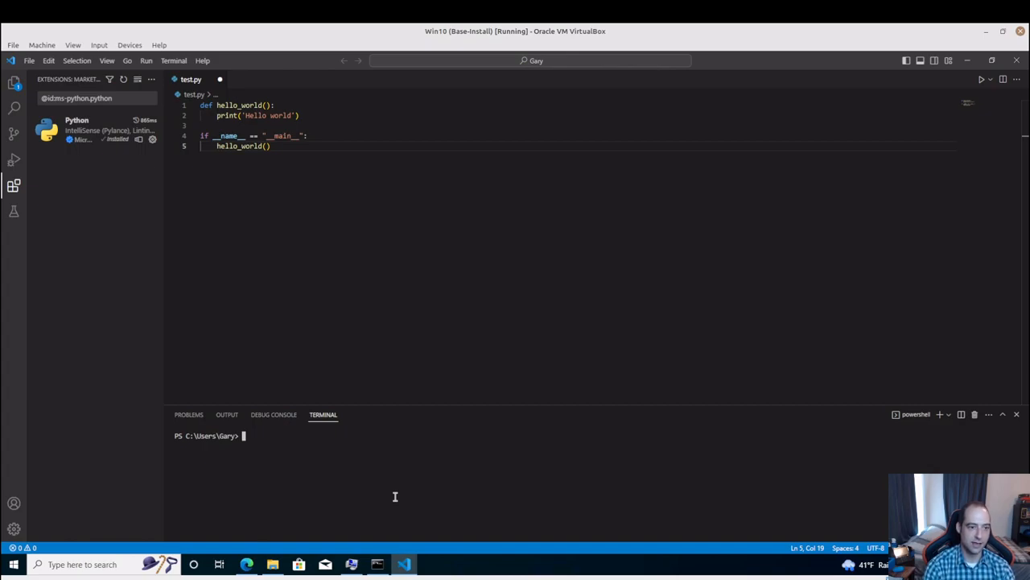
Run test.py as a Python file and check its printed output in the terminal
click(983, 79)
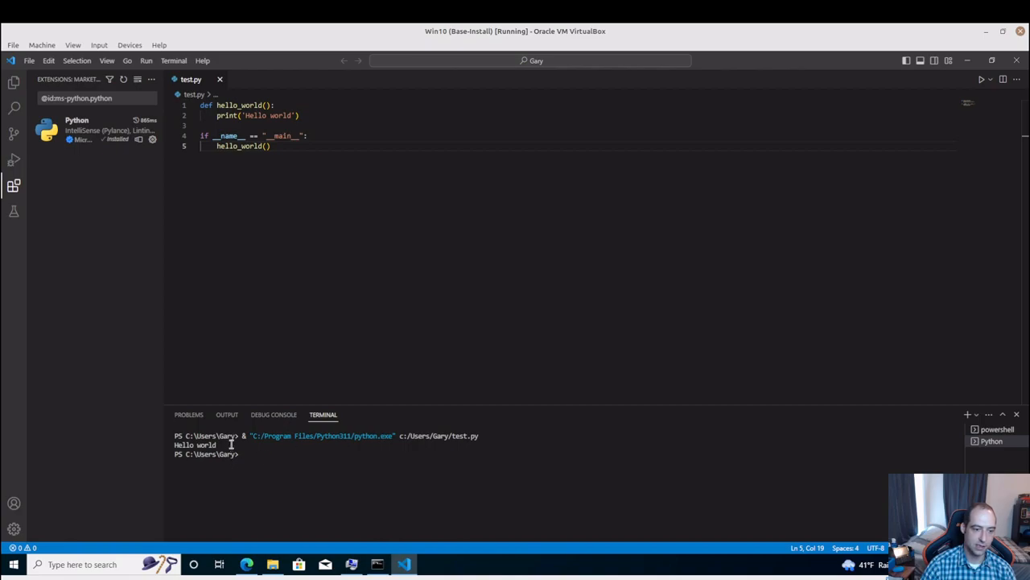
drag(230, 445, 170, 445)
click(322, 457)
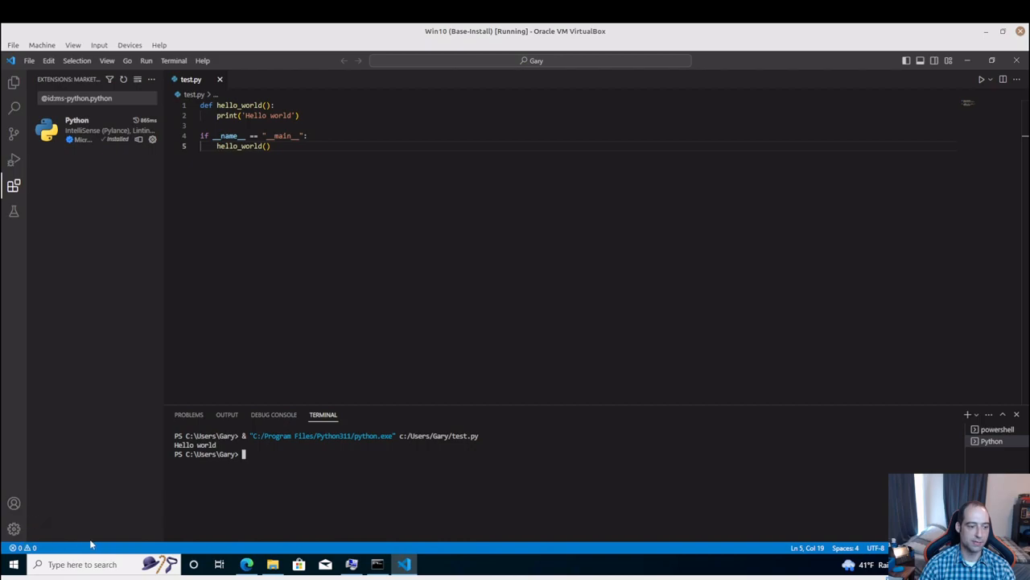
Find and launch Windows Task Scheduler, and maximize its window
click(14, 566)
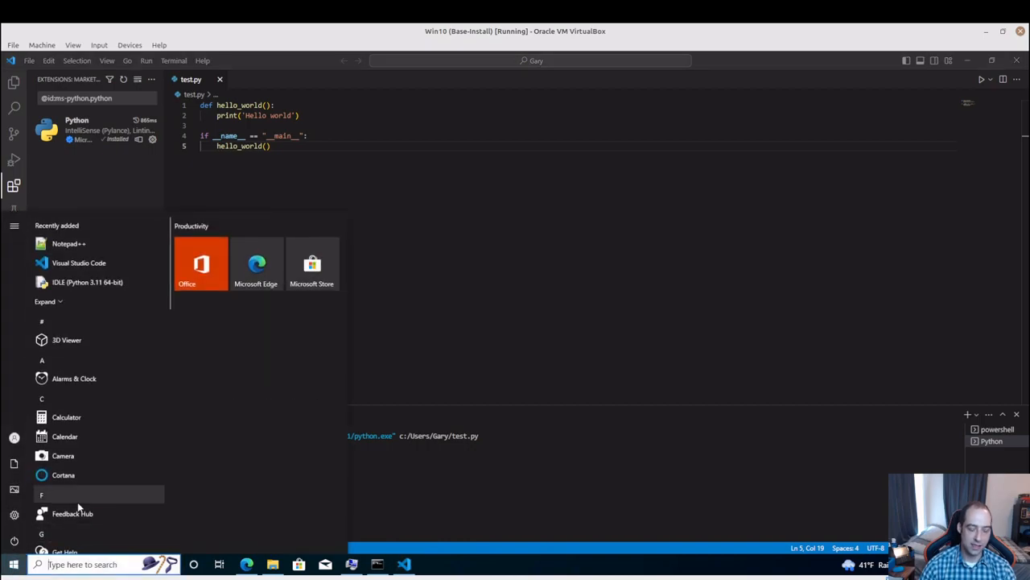
text(task)
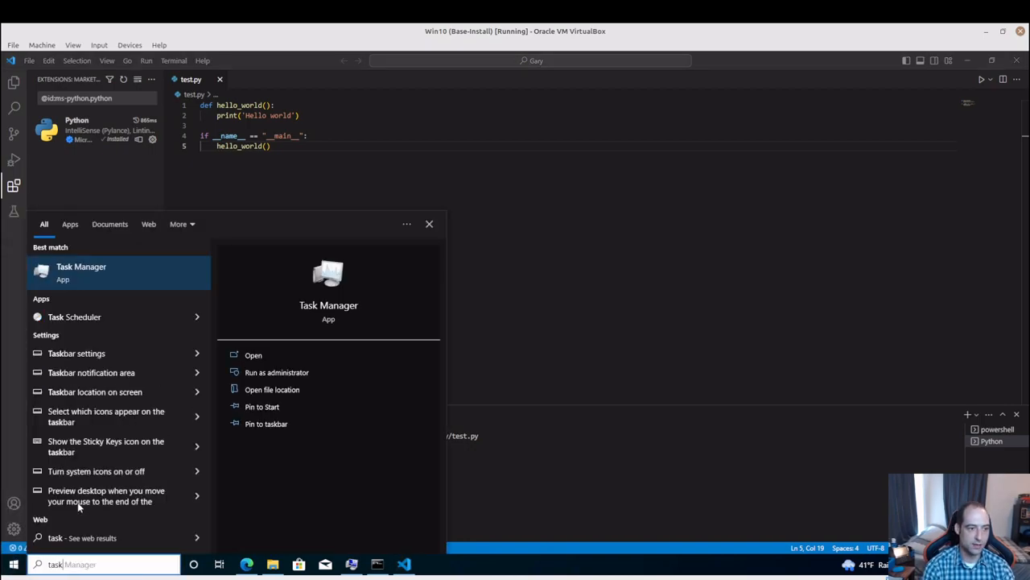
text( sche)
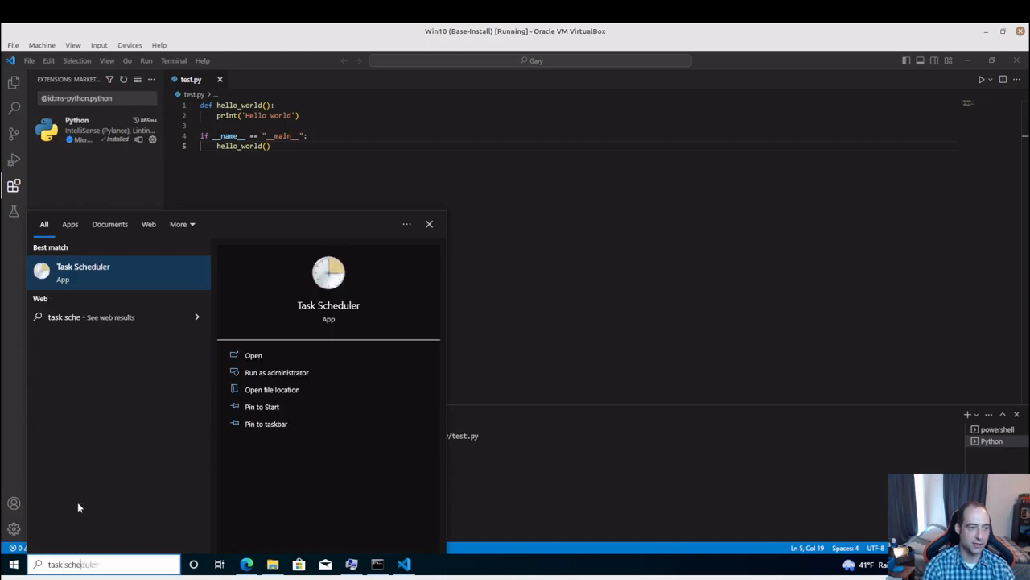
key(Return)
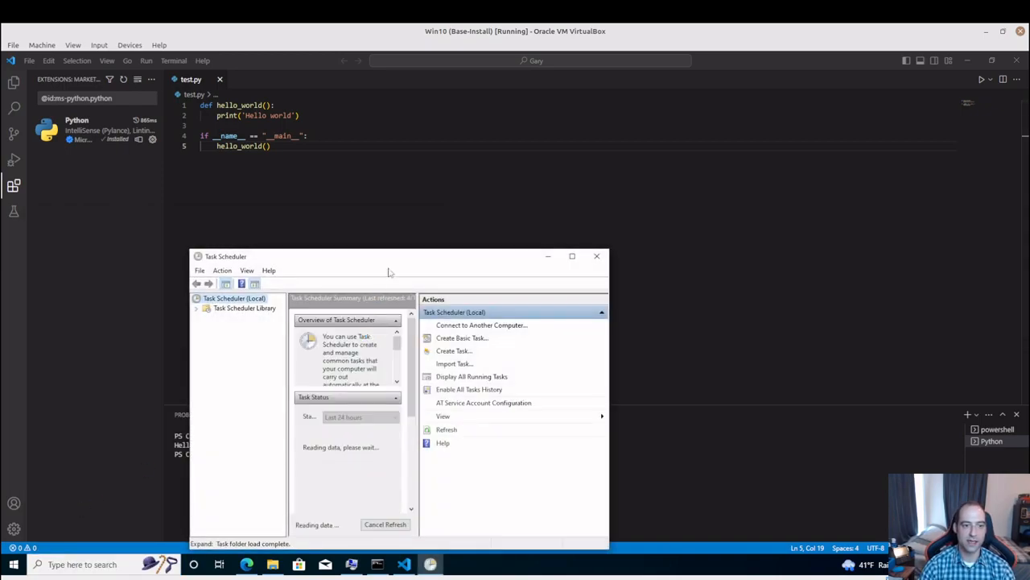
double_click(426, 266)
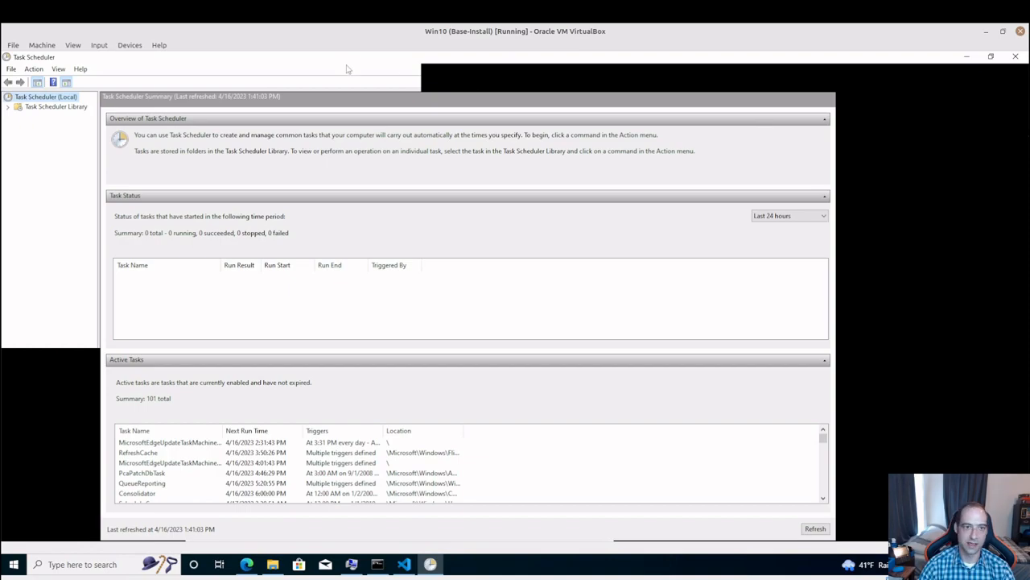
click(991, 54)
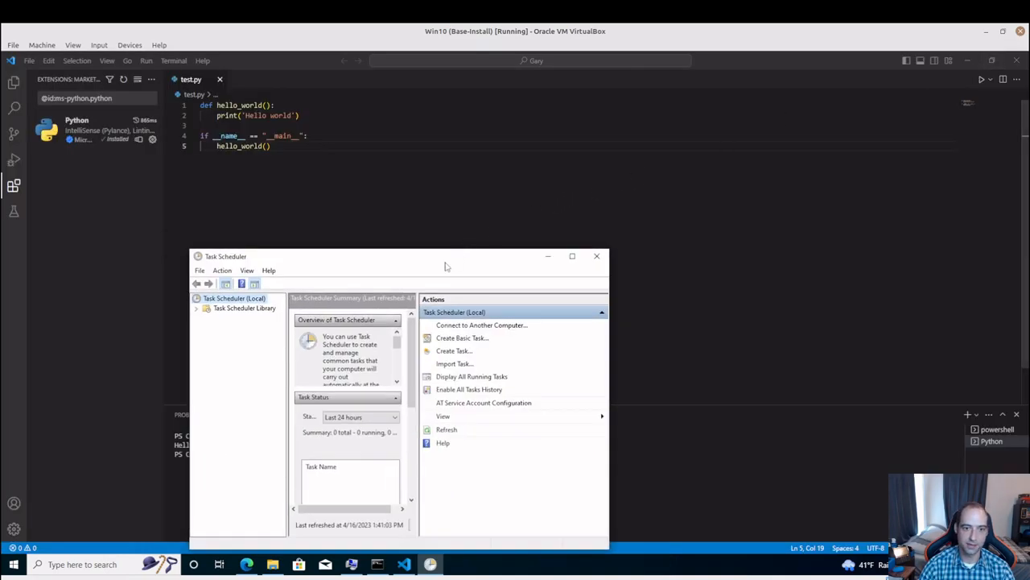
click(573, 256)
Expand the Task Scheduler Library and look at the subfolders of its Microsoft folder
click(8, 108)
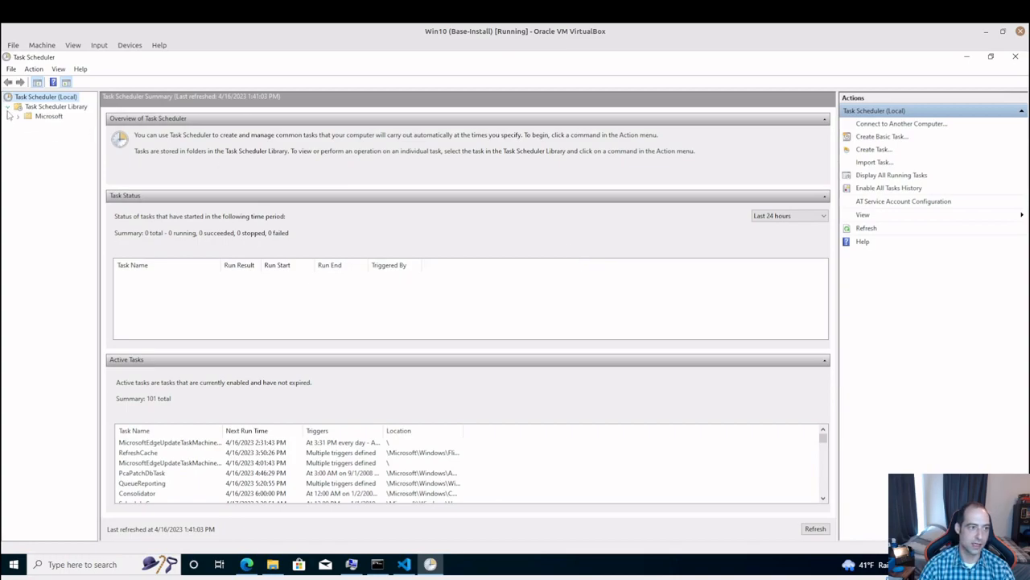
click(19, 117)
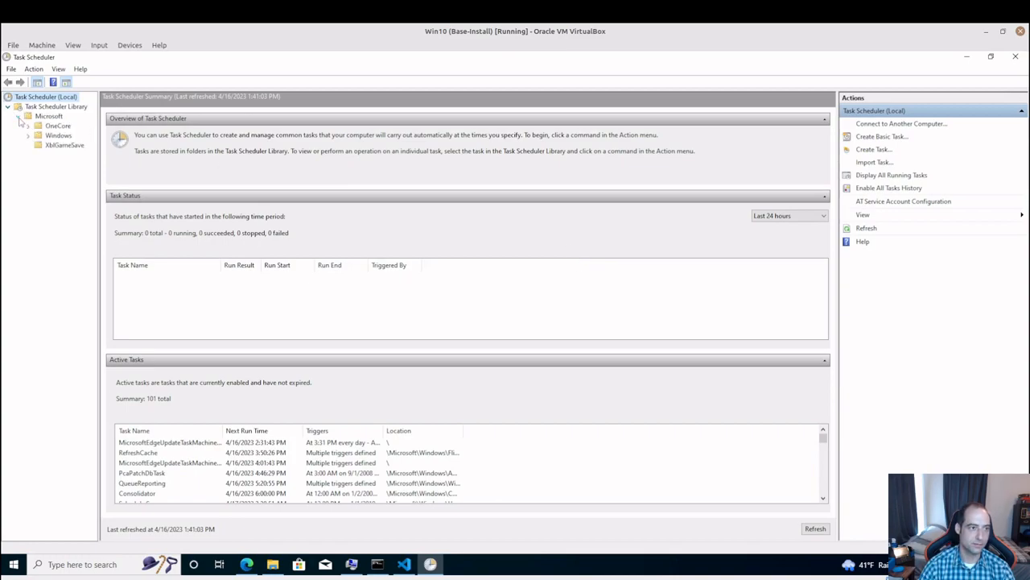
click(18, 117)
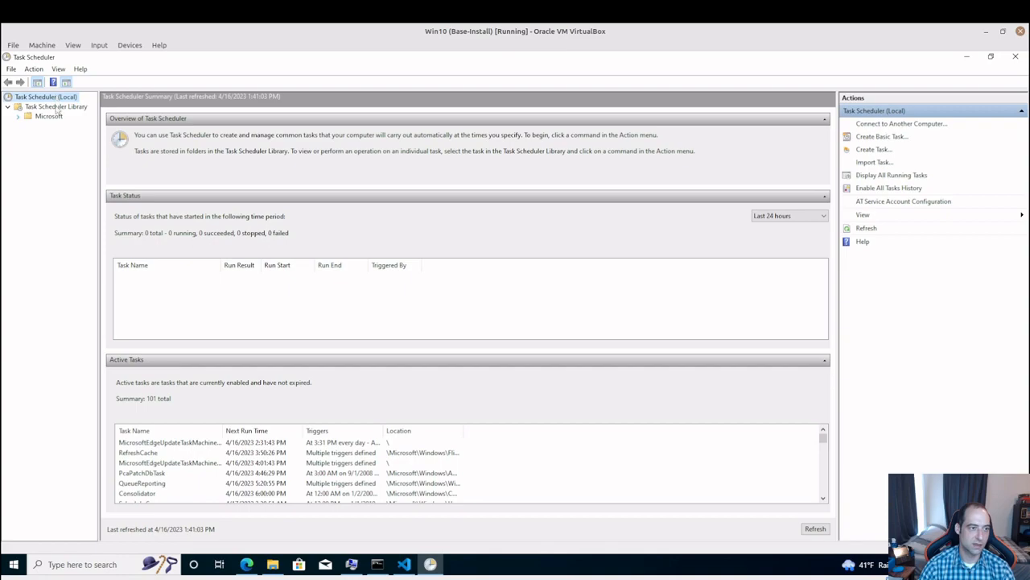
Create a new task in the local Task Scheduler and name it Demo Task
right_click(44, 98)
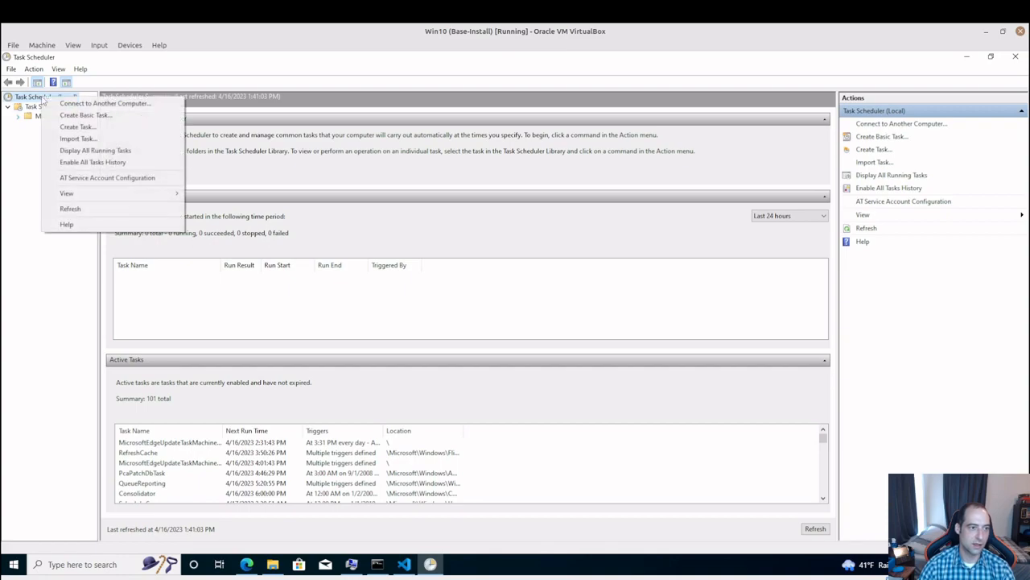
click(90, 129)
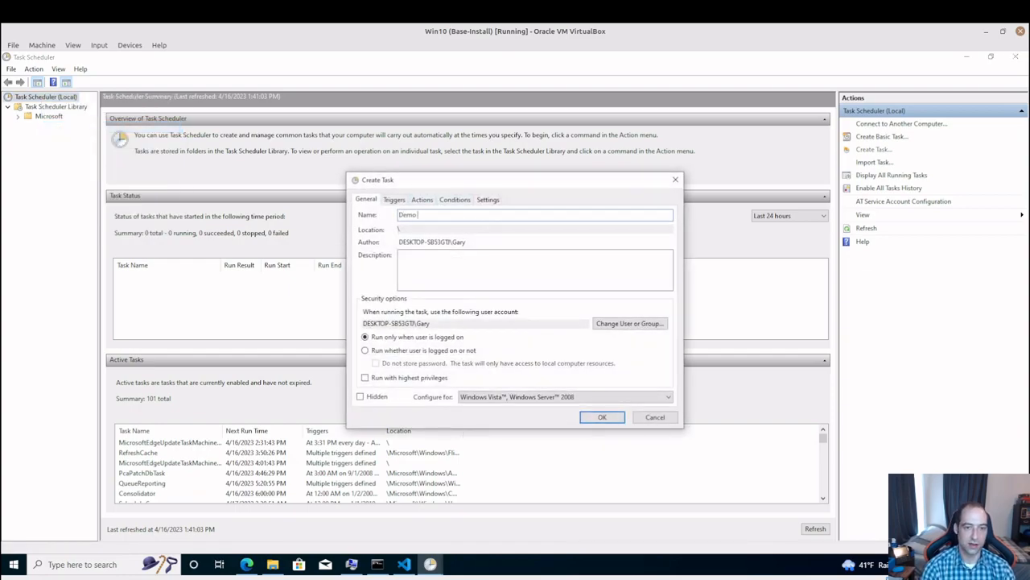
text(Demo Tas)
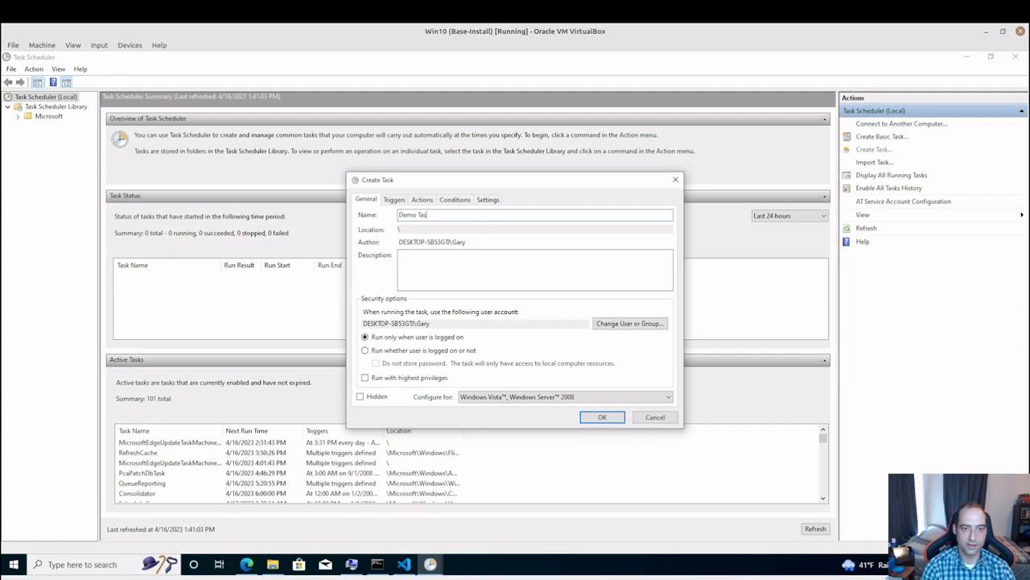
text(k)
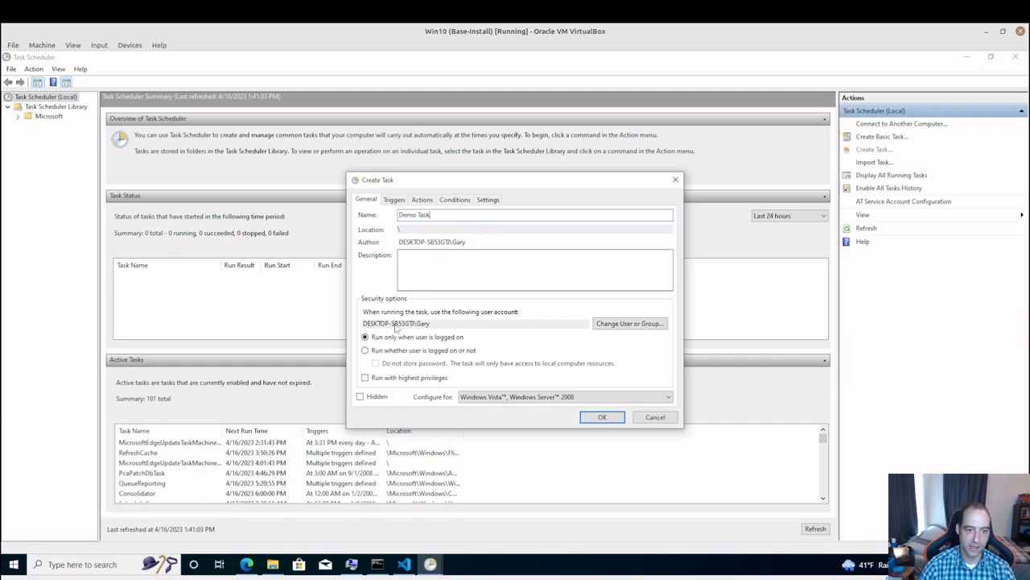
Set Demo Task to run whether the user is logged on or not, with highest privileges, and configure it for Windows 10
click(430, 351)
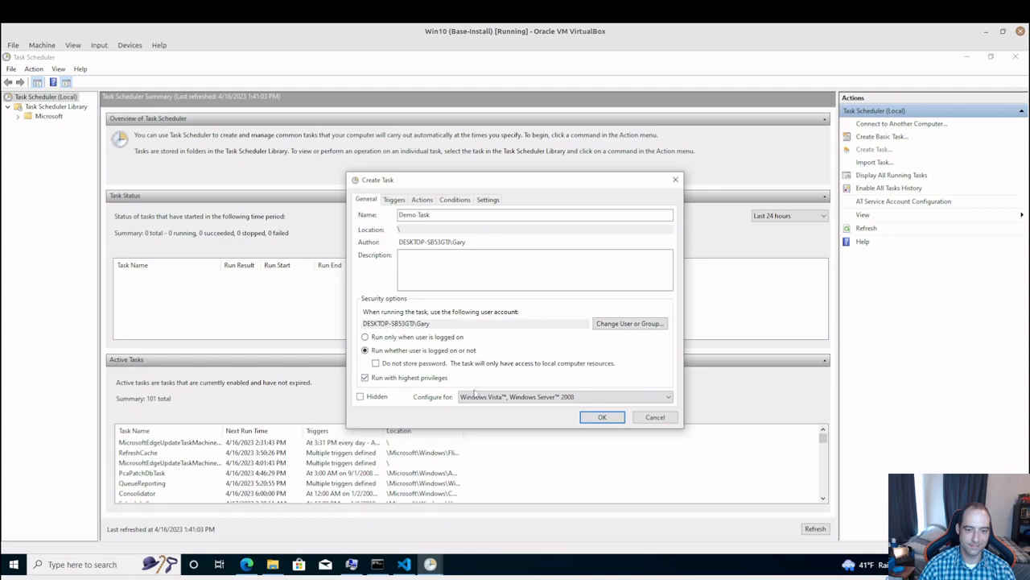
click(532, 400)
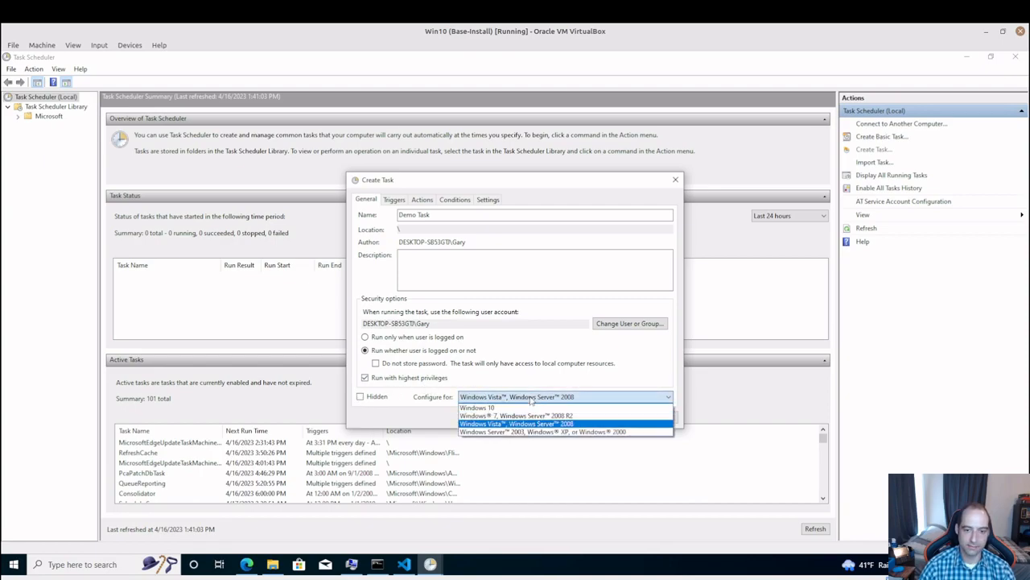
click(530, 408)
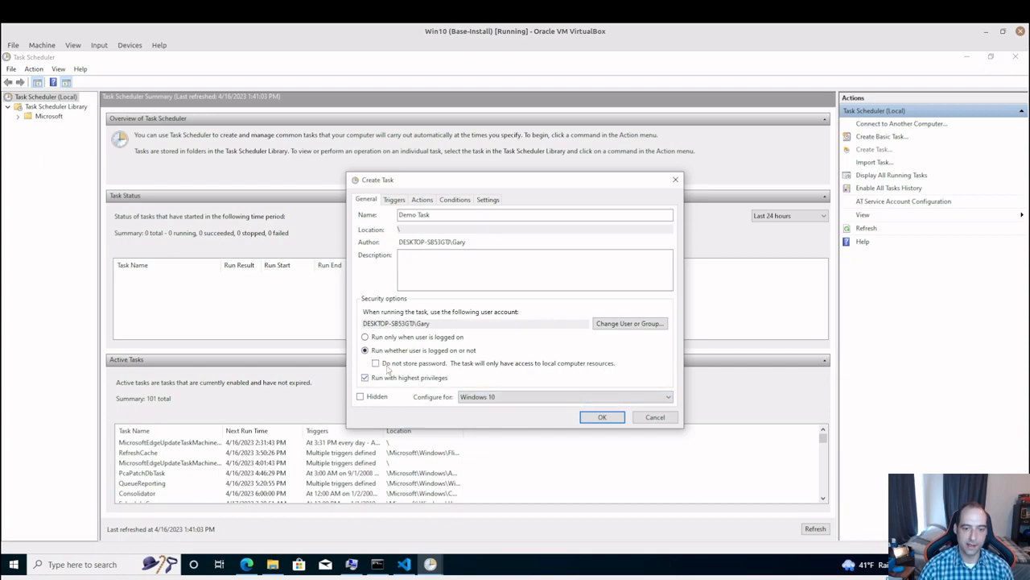
Add a daily schedule trigger to the task, starting 4/16/2023 at 1:44:01 PM and recurring every 1 day
click(398, 199)
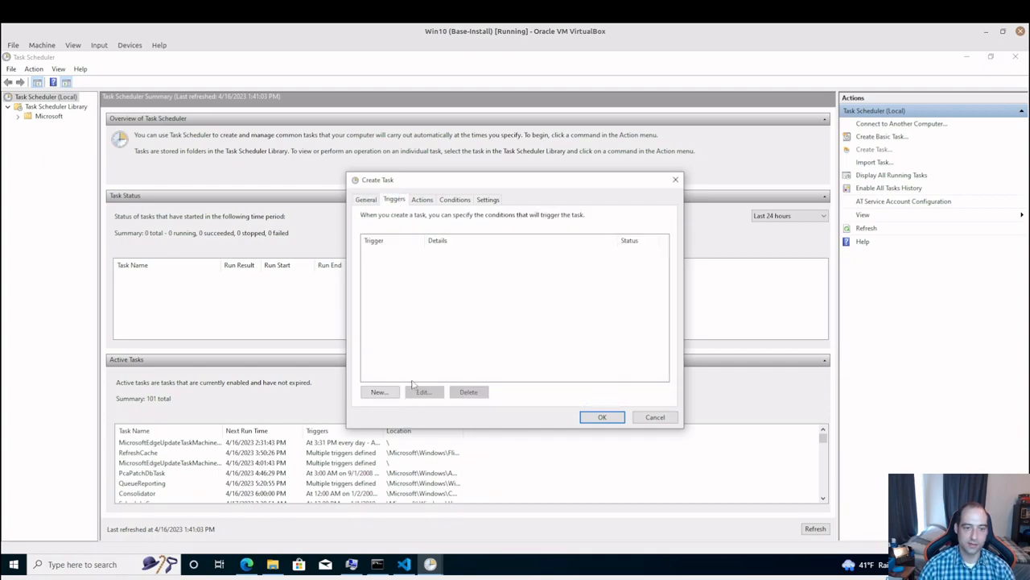
click(379, 392)
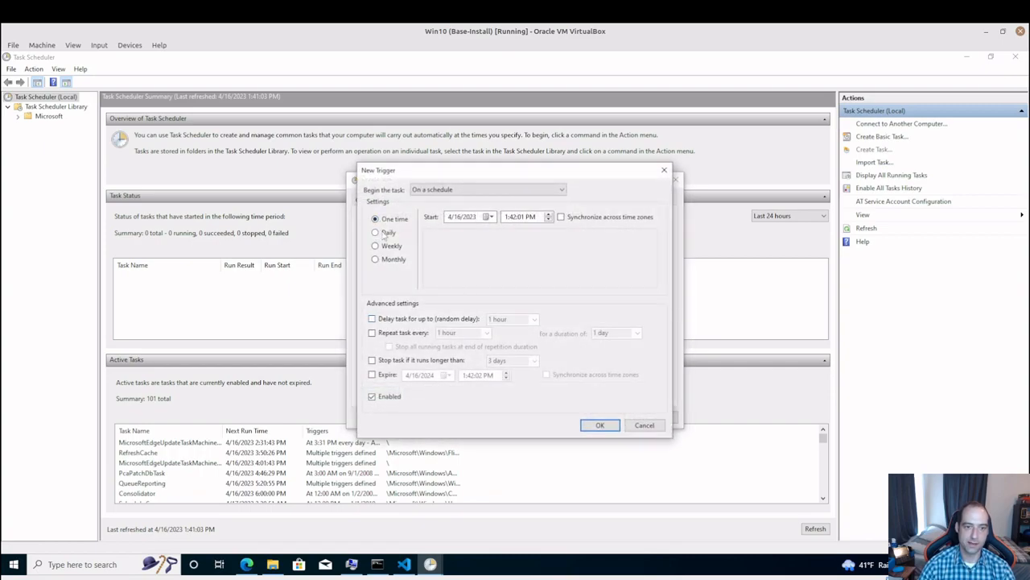
click(377, 234)
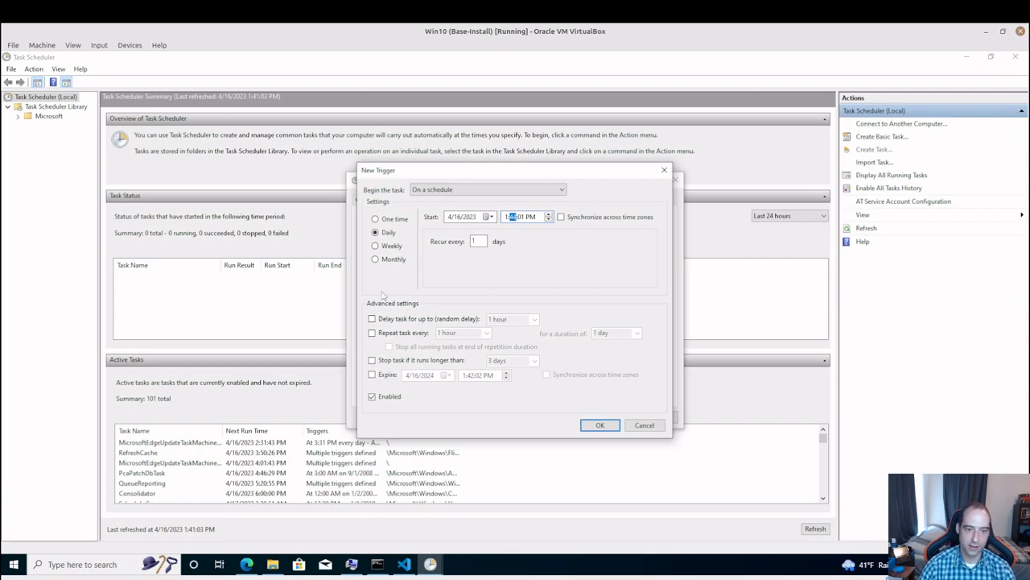
click(600, 425)
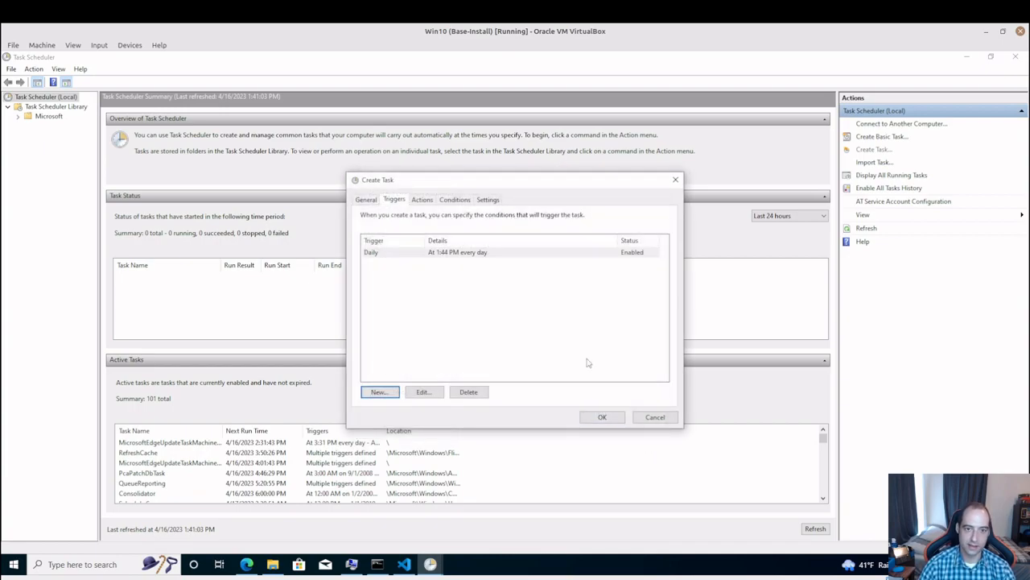
Add a Start a program action that runs demo.bat from the user's Documents folder
click(420, 201)
click(380, 392)
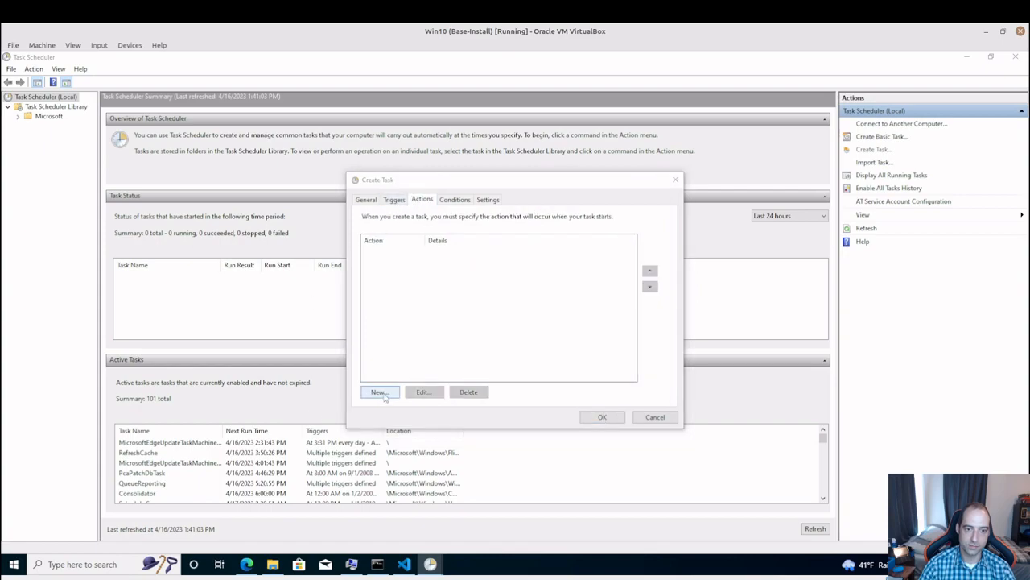
click(609, 258)
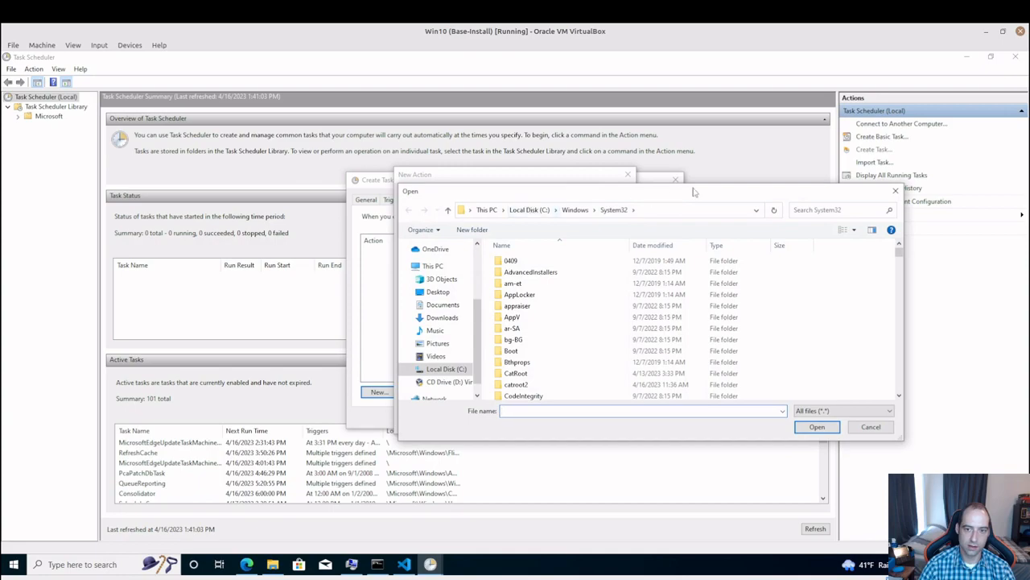
click(529, 211)
double_click(513, 294)
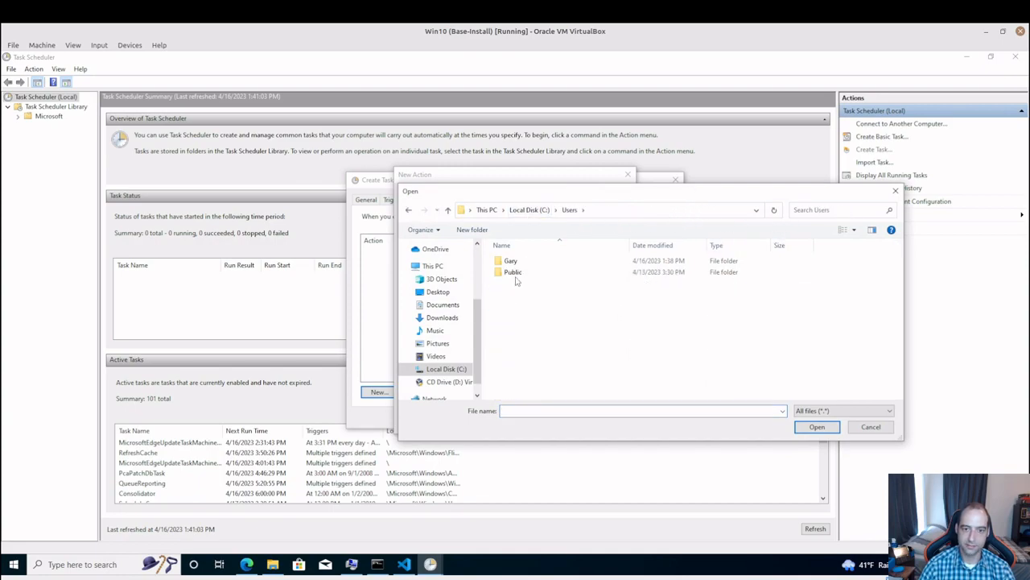
double_click(515, 262)
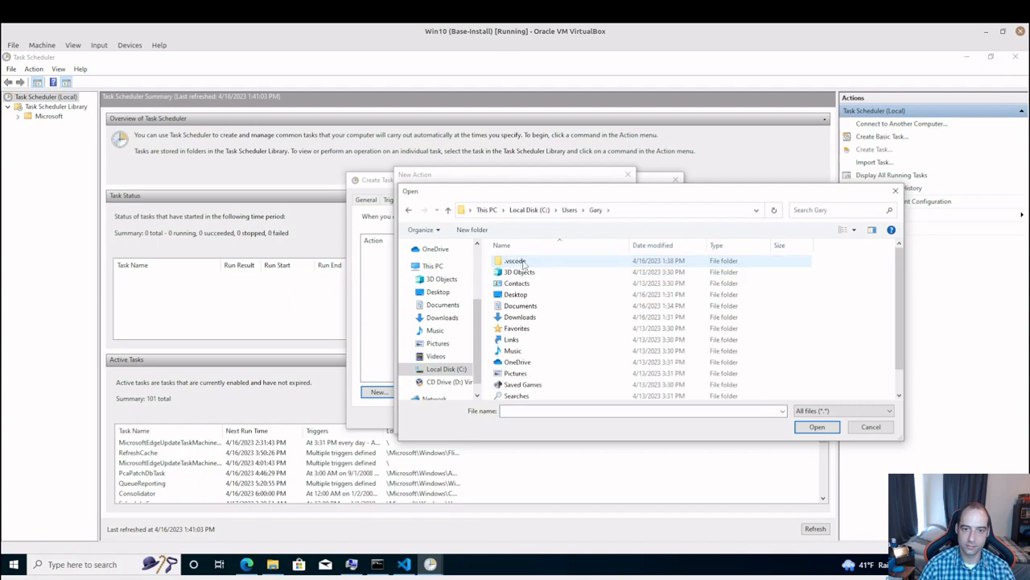
double_click(555, 308)
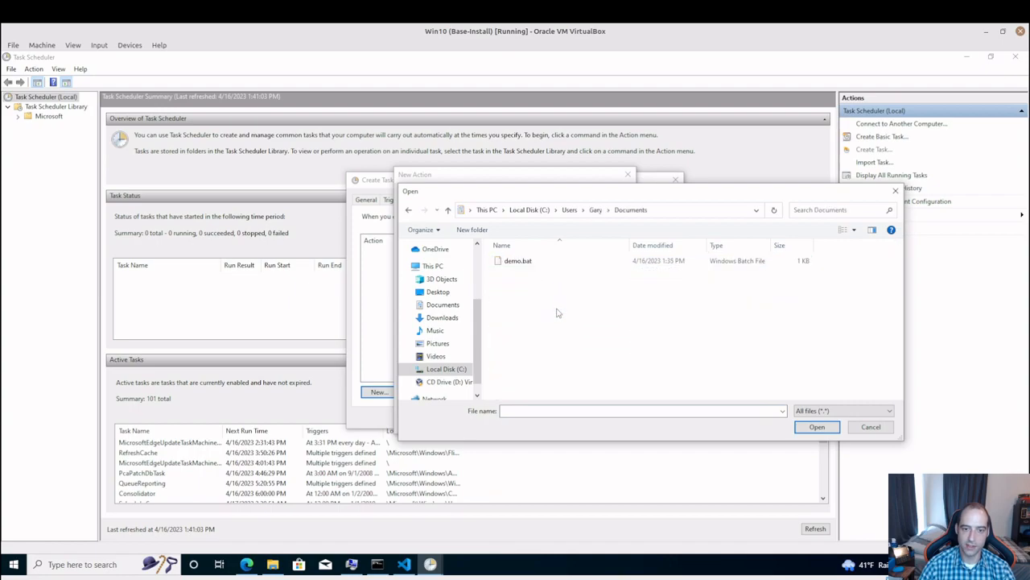
click(518, 261)
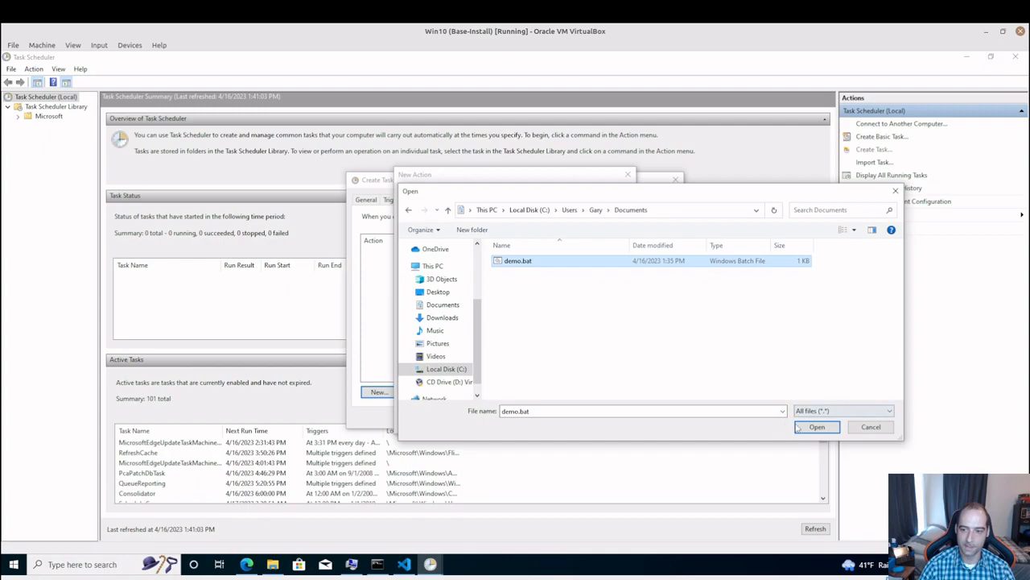
click(799, 429)
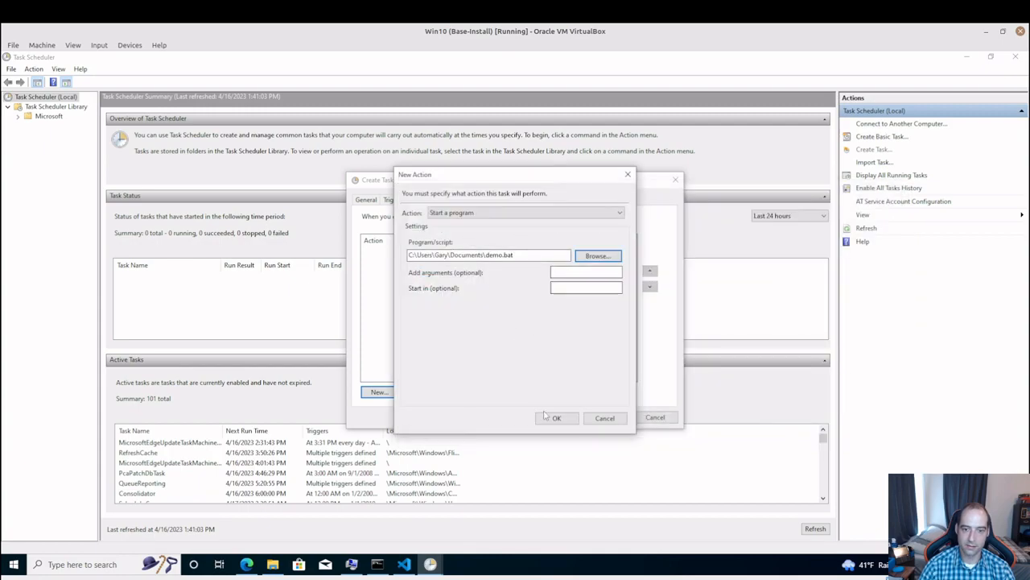
click(555, 418)
Save the new task, entering the account password for running it
click(610, 417)
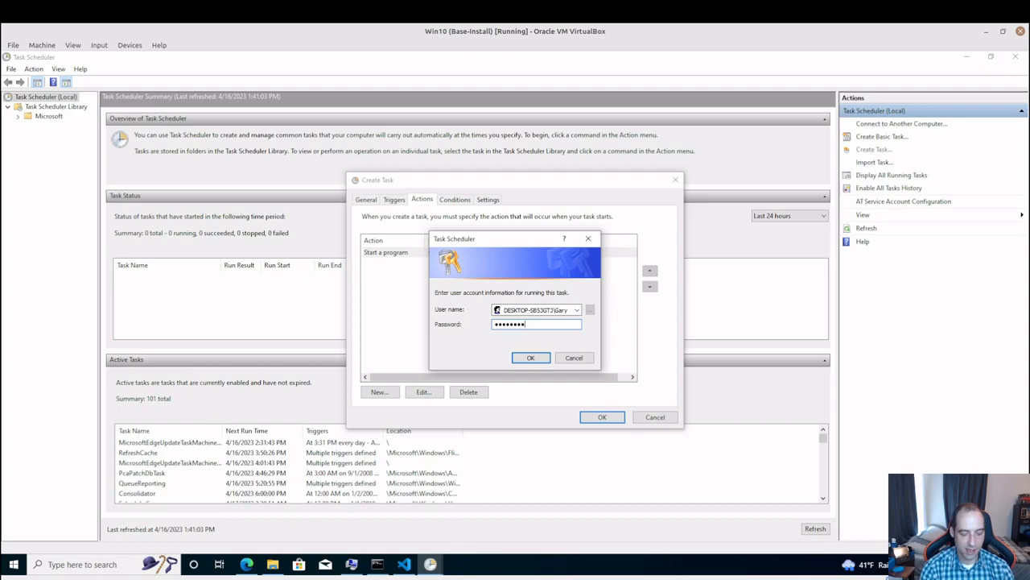
key(Return)
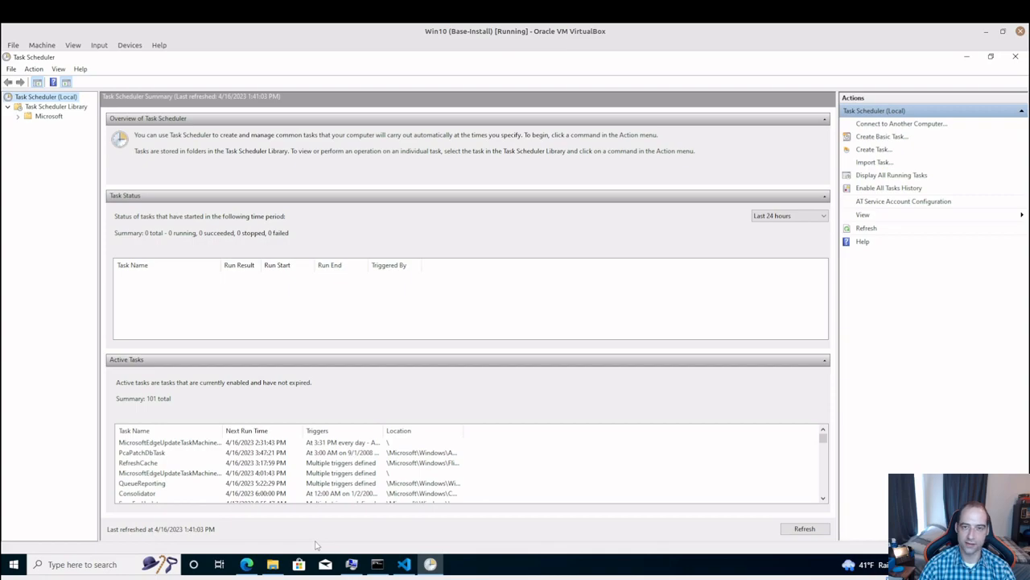
Switch to File Explorer and open demo.bat from the Documents folder for editing in Notepad
click(273, 566)
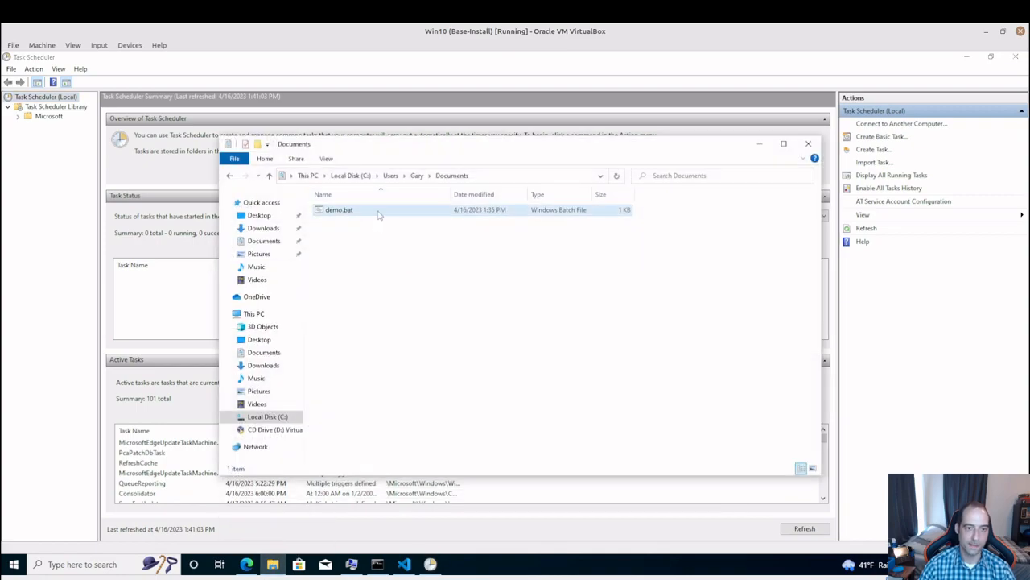
click(379, 212)
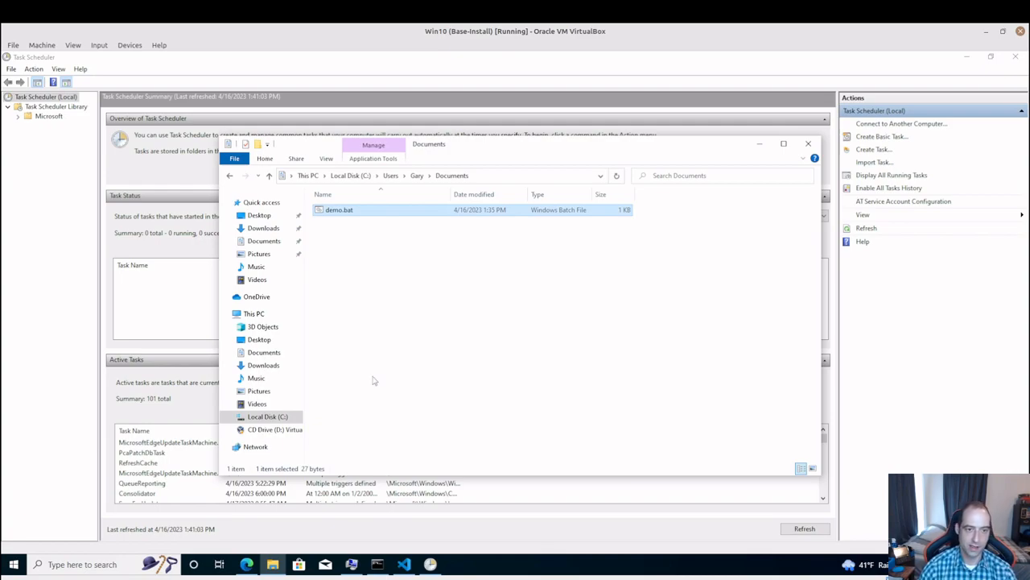
right_click(419, 218)
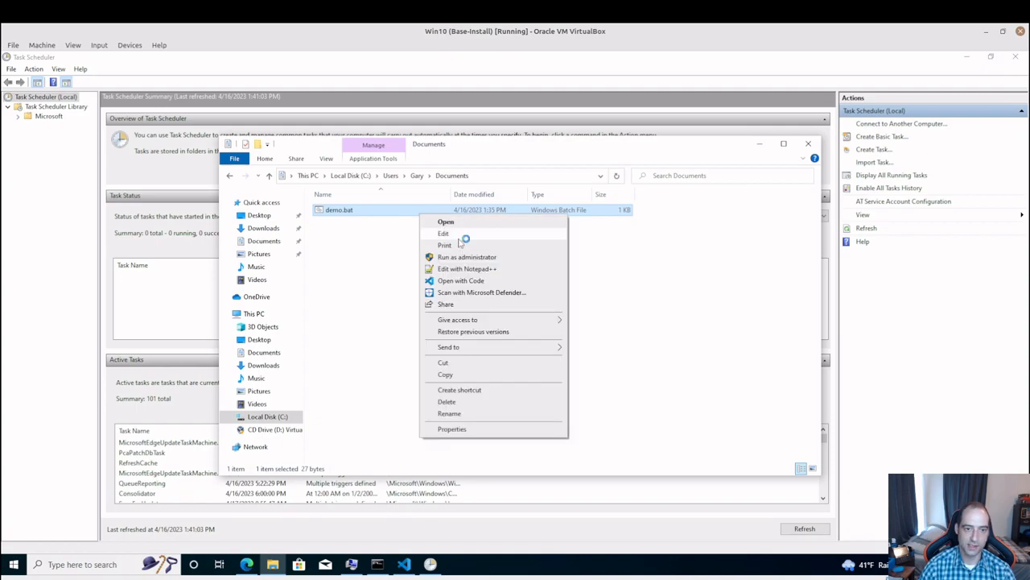
click(455, 233)
Remove the pause line from demo.bat, append >> test.txt to the echo line, then save and close the file
drag(147, 165, 14, 170)
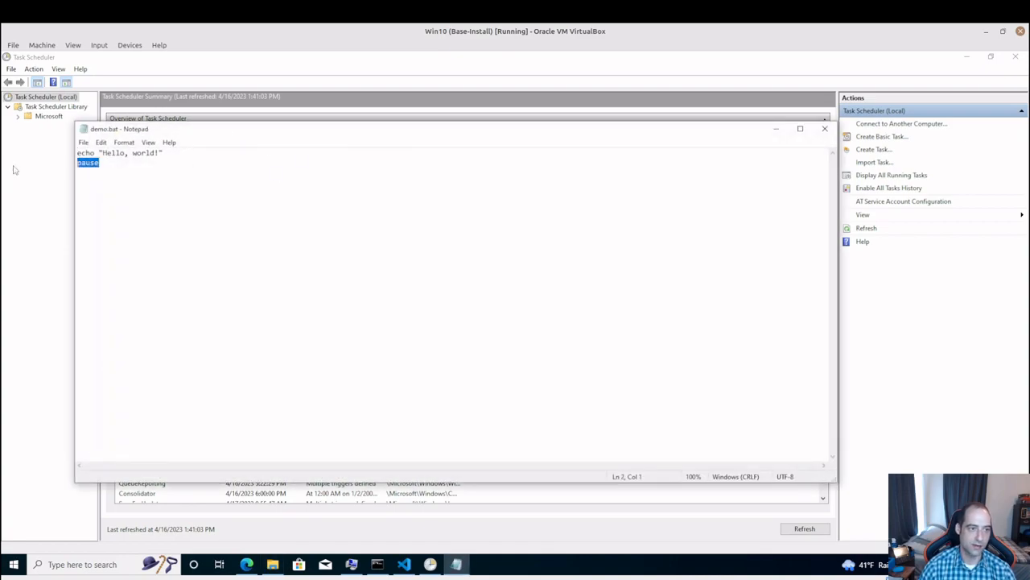
key(Delete)
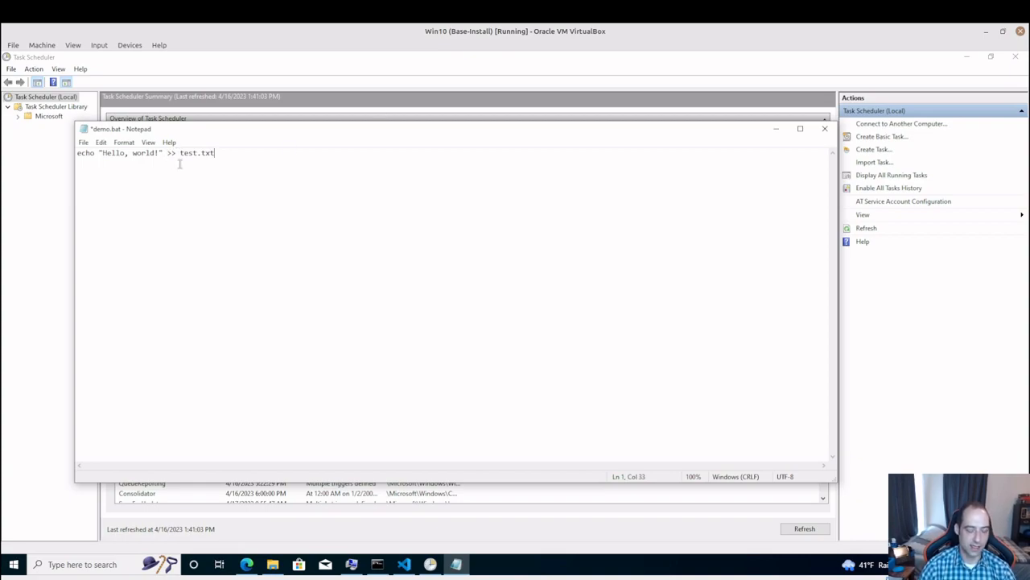
key(ctrl+s)
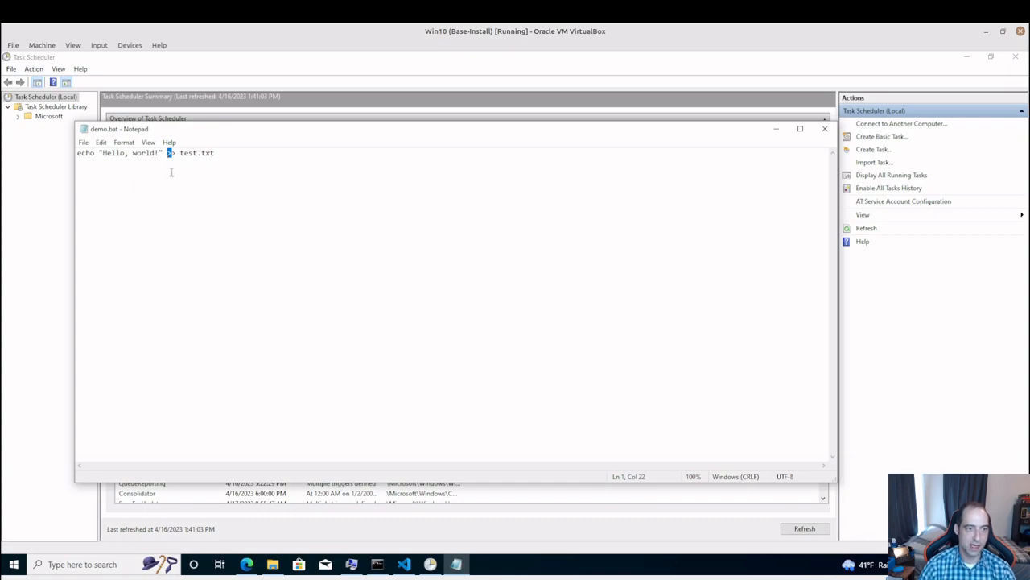
click(253, 175)
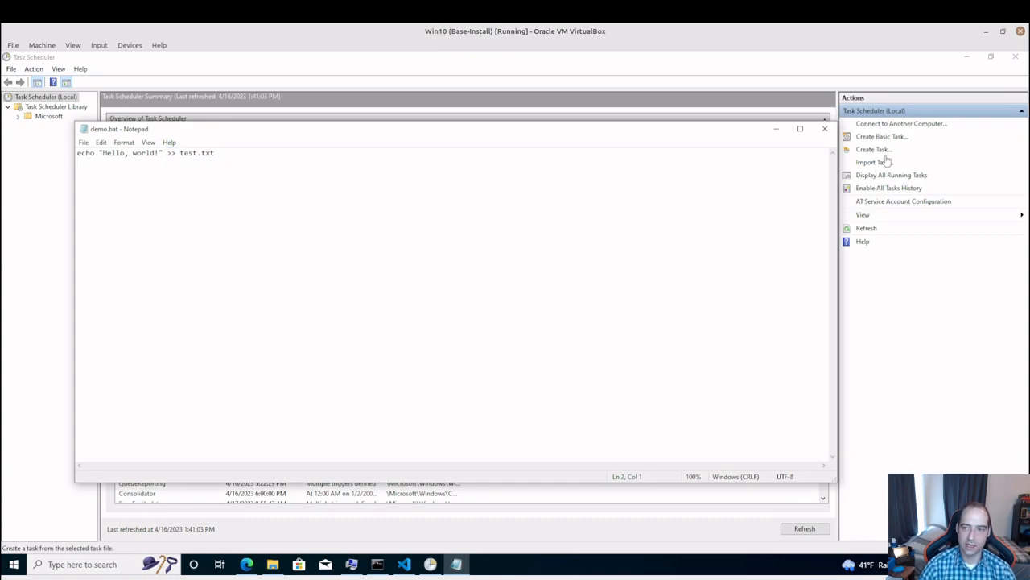
click(824, 129)
Check the current time on the system clock and move the Documents window up and aside
click(386, 361)
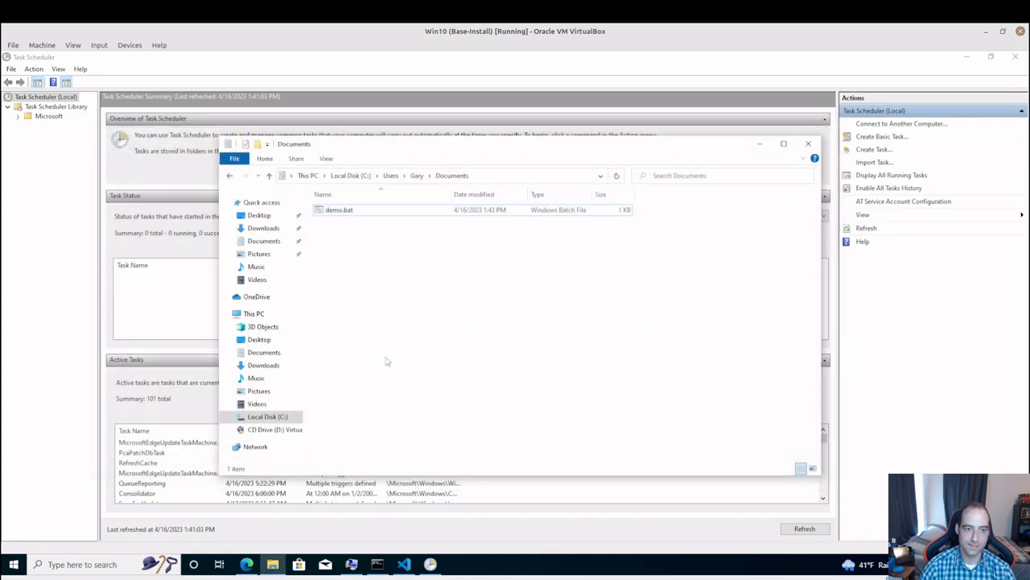
click(978, 564)
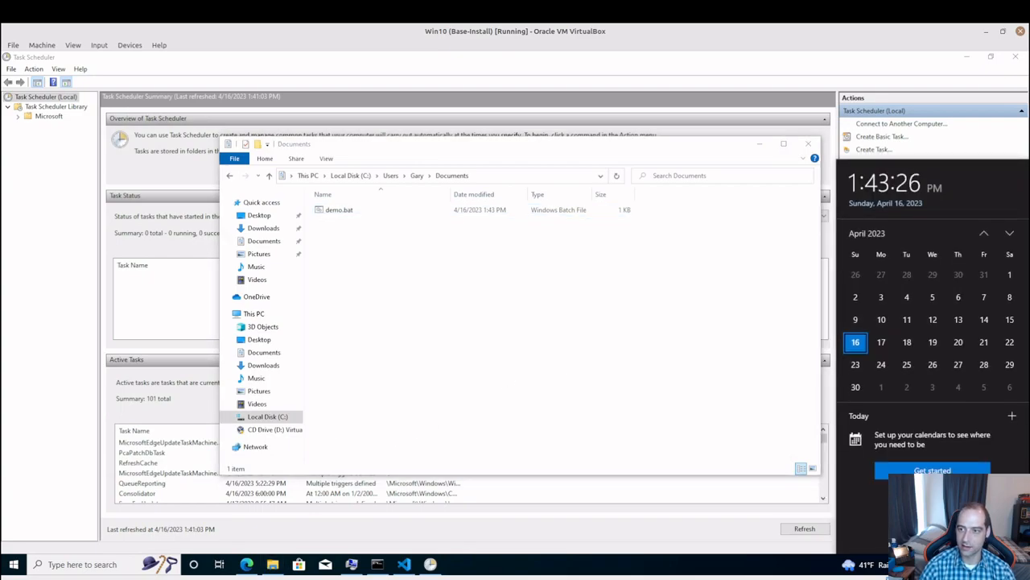
click(628, 325)
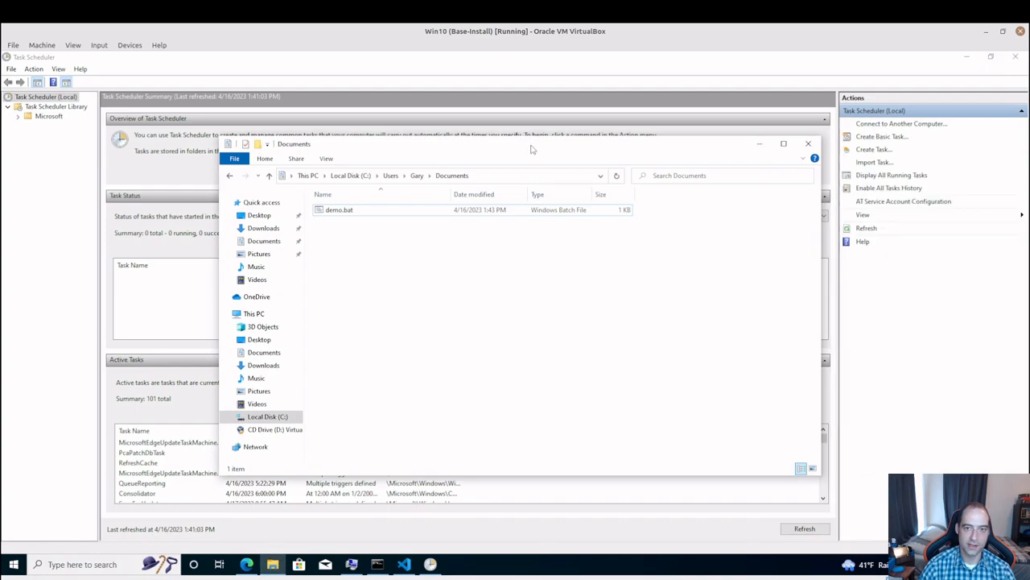
drag(530, 149, 415, 109)
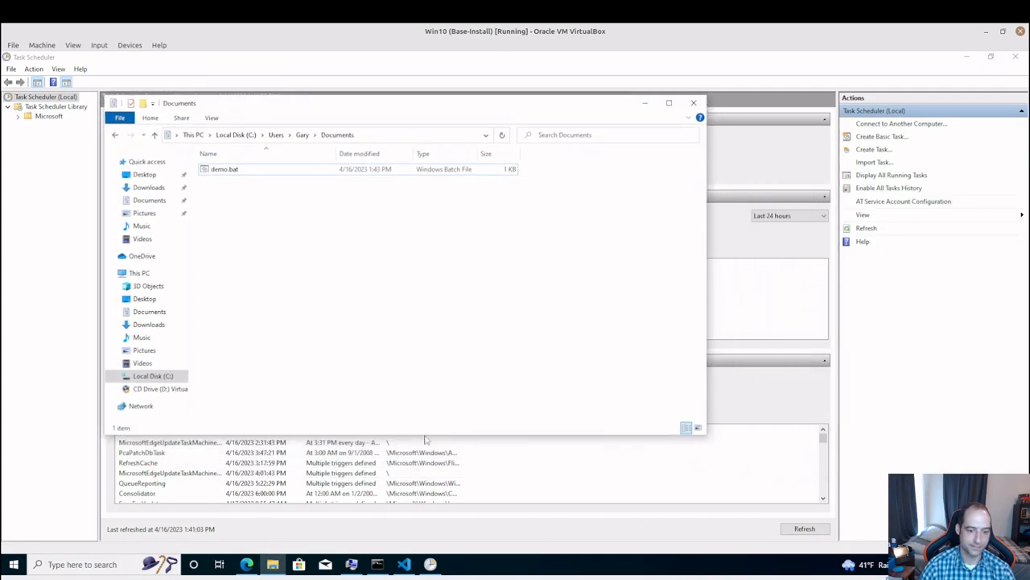
Switch to Task Scheduler and inspect Demo Task in the Task Scheduler Library, widening the Status column
click(431, 563)
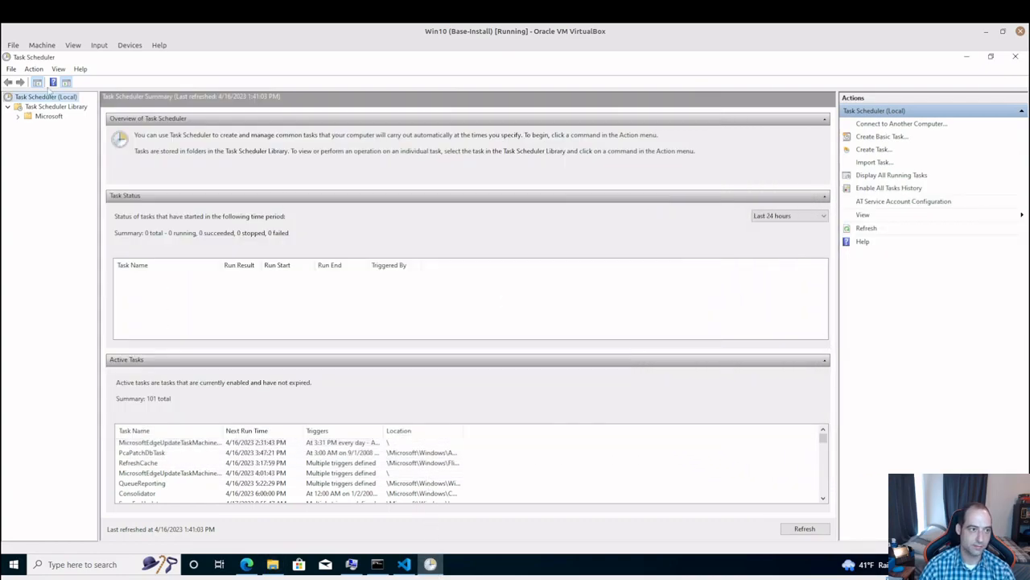
click(45, 107)
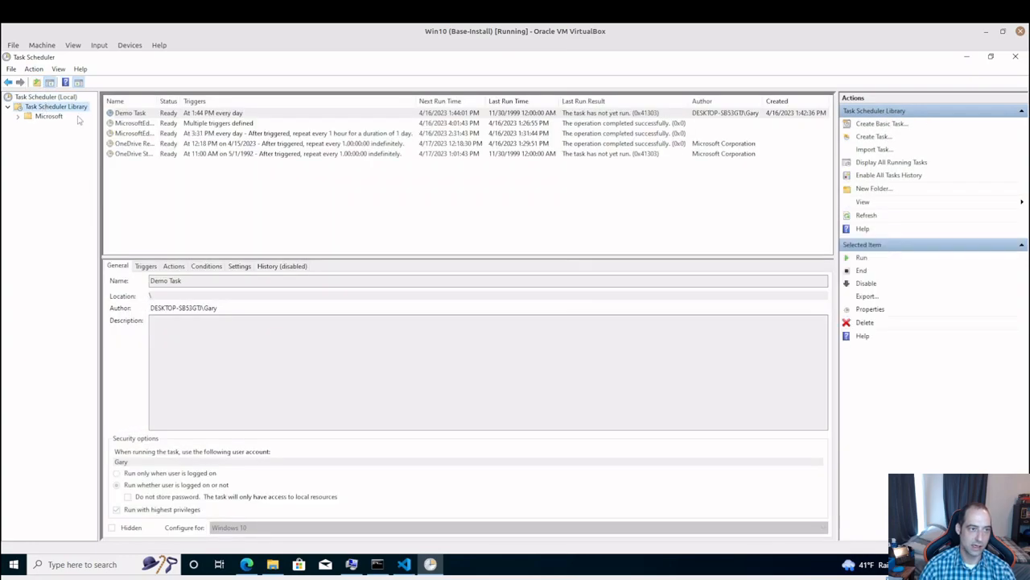
drag(179, 98, 194, 99)
click(169, 115)
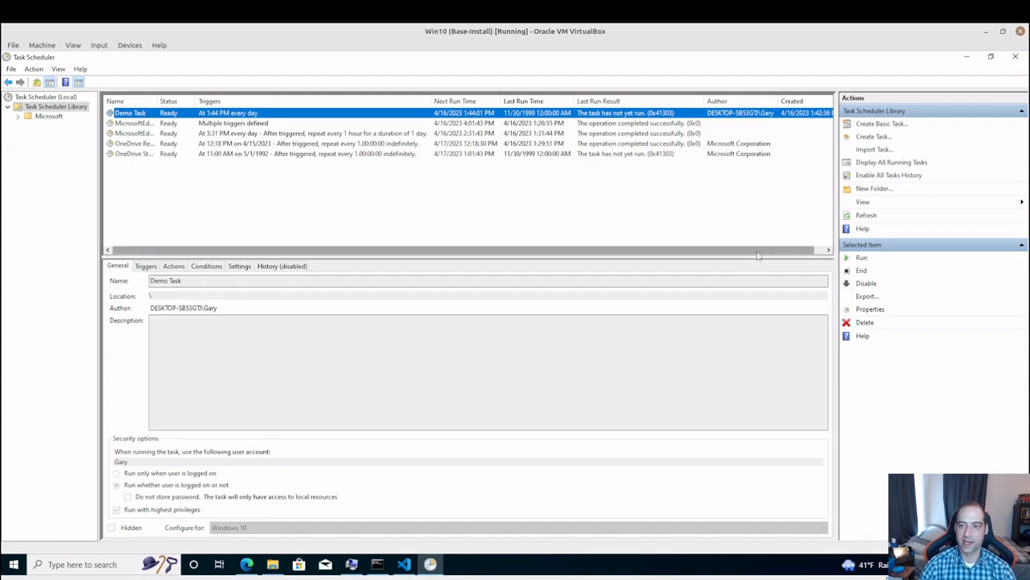
drag(756, 253, 671, 249)
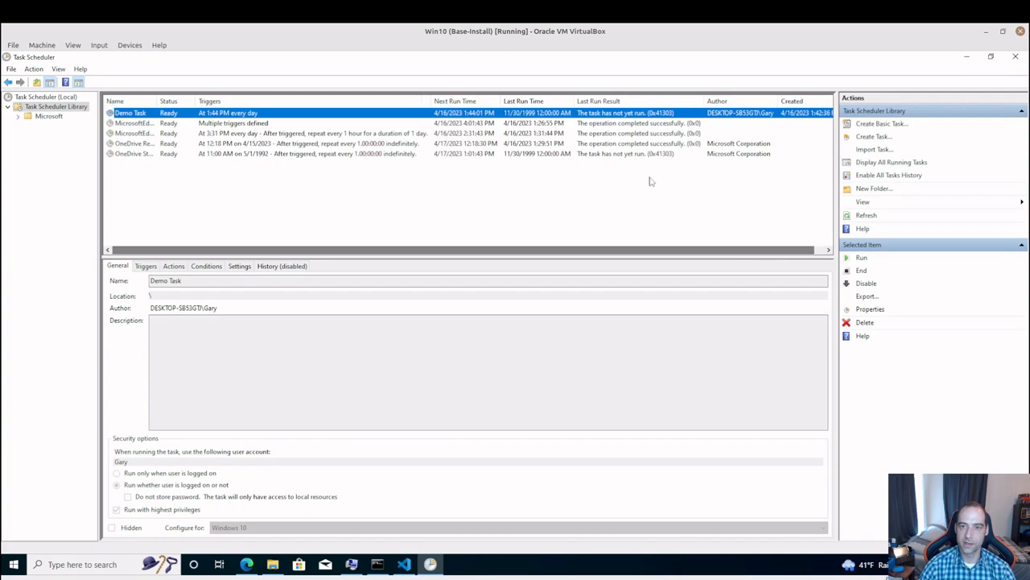
Refresh the Task Scheduler Library until Demo Task's run information updates, and check its last run result
right_click(83, 108)
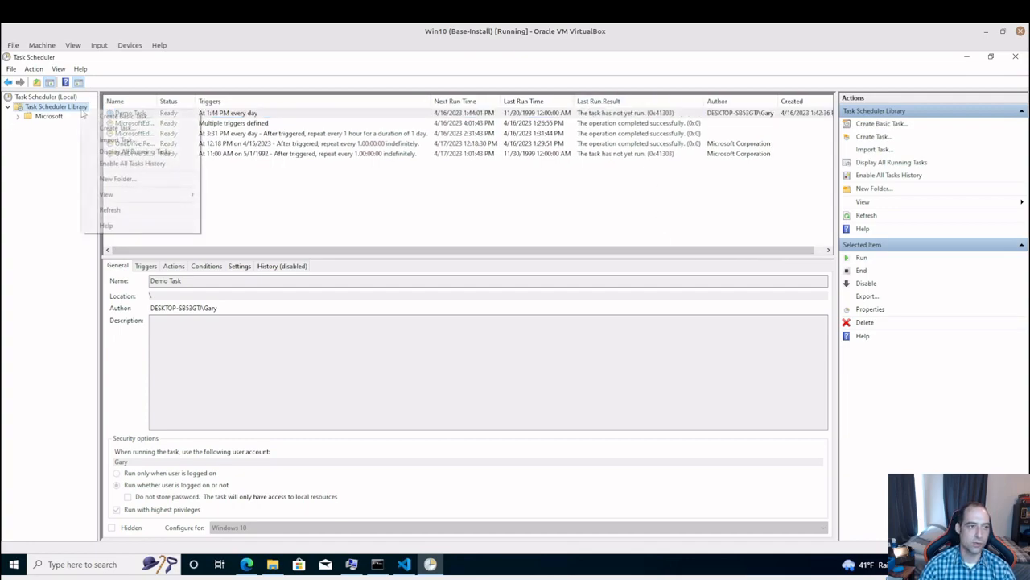
click(147, 209)
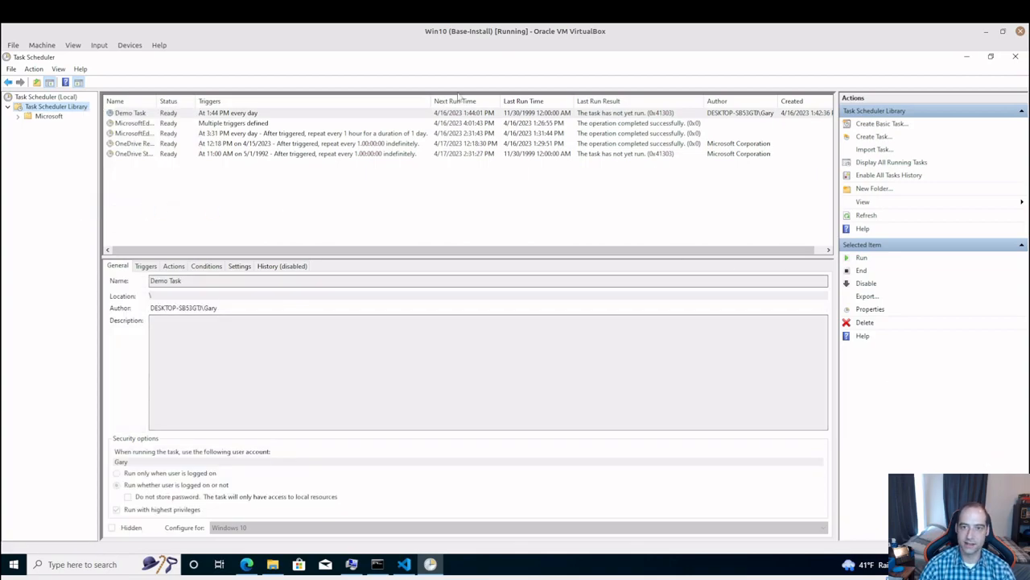
right_click(77, 111)
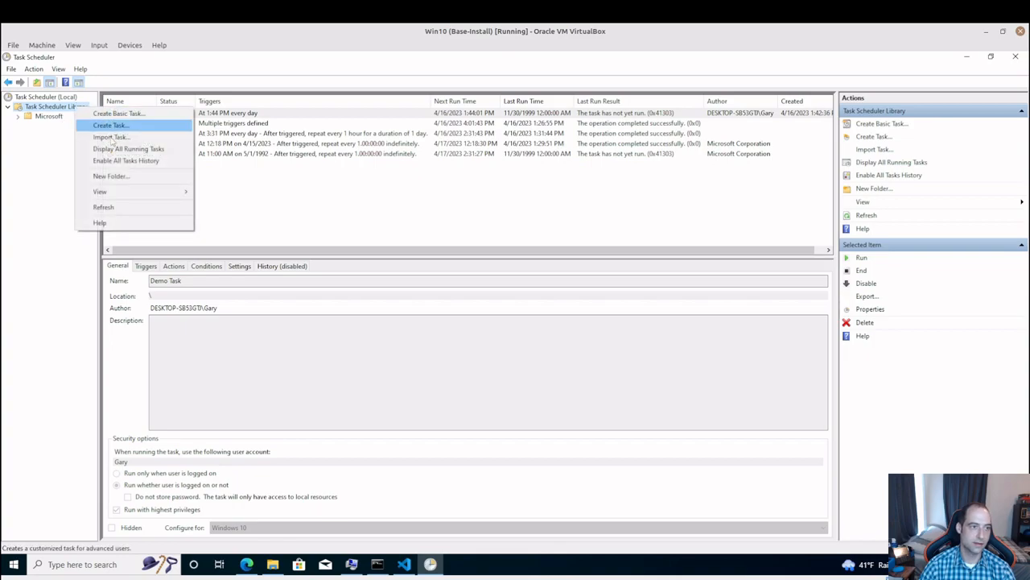
click(124, 210)
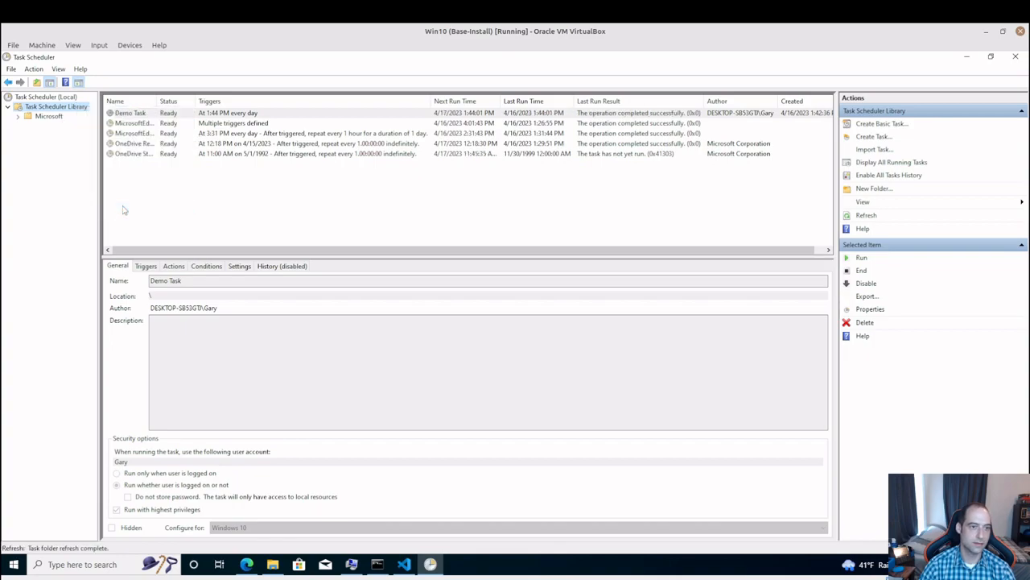
click(689, 113)
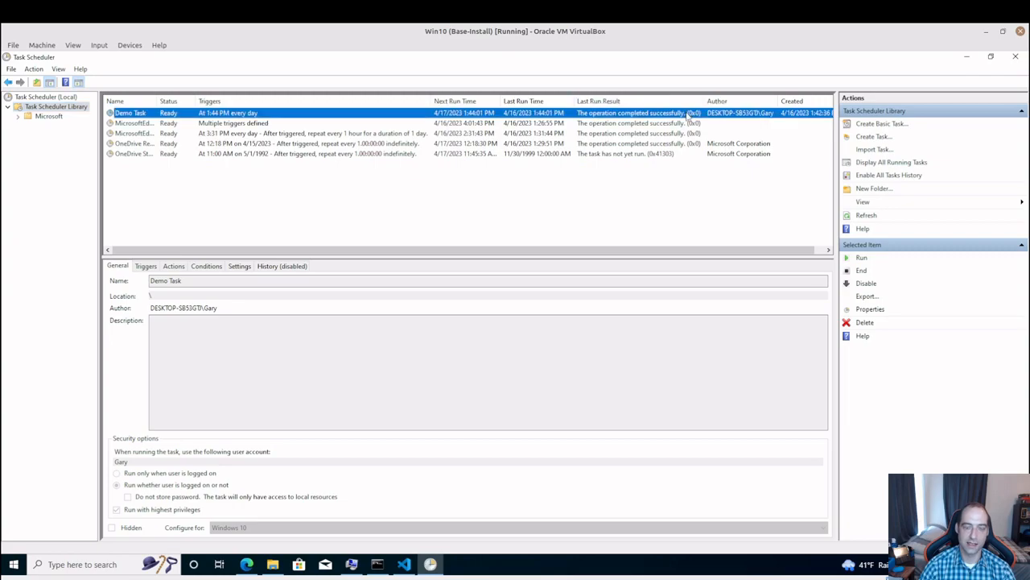
Switch to File Explorer and refresh the Documents folder to look for the test.txt output
click(273, 565)
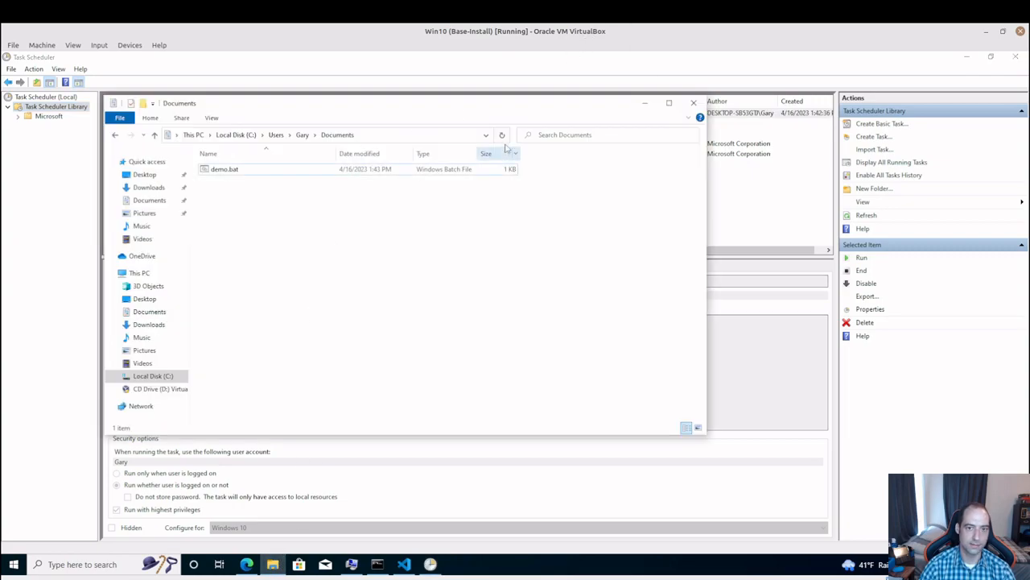
click(502, 136)
click(502, 136)
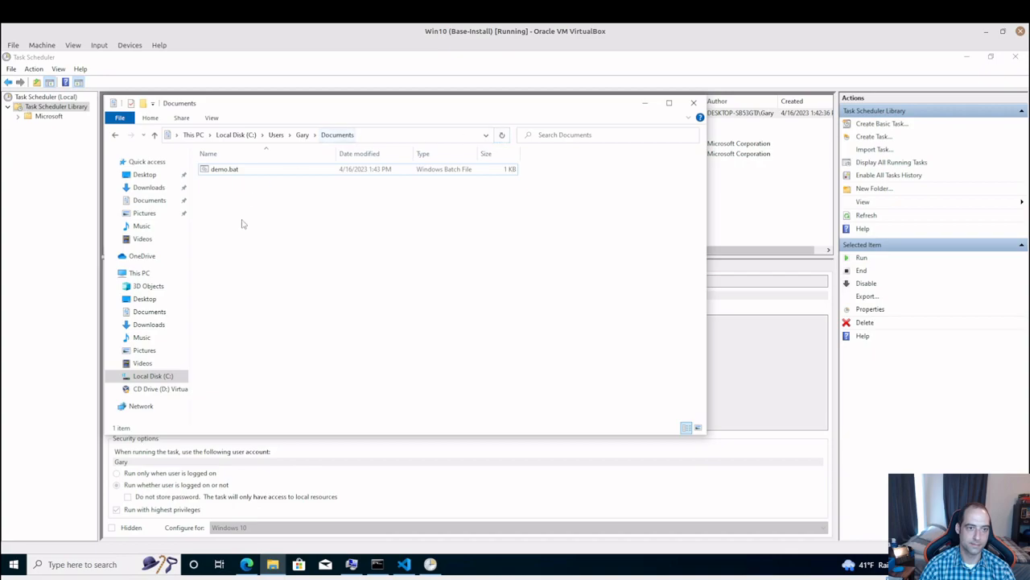
Open demo.bat for editing in Notepad to review its echo line, and close it without changes
click(313, 173)
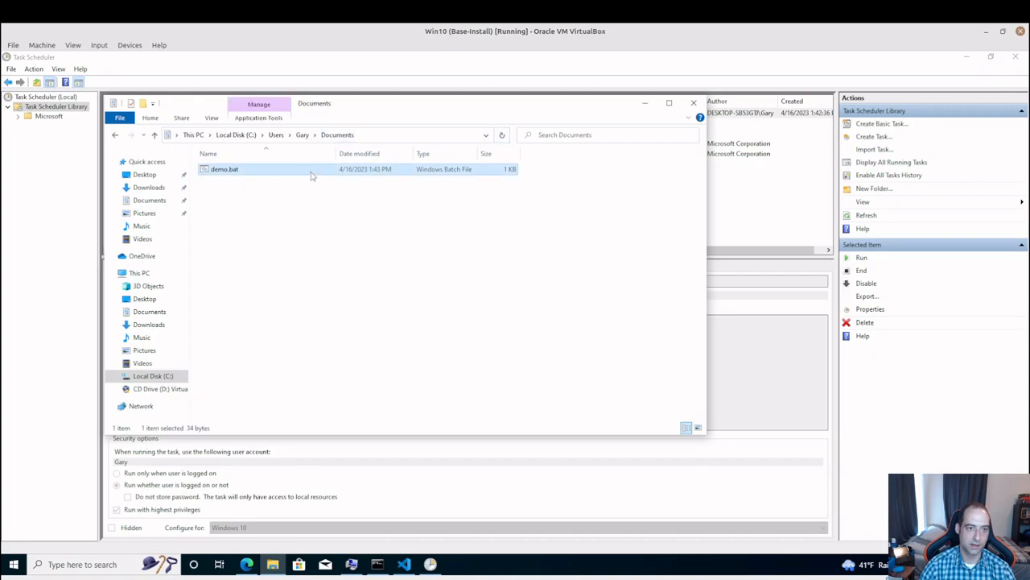
right_click(311, 171)
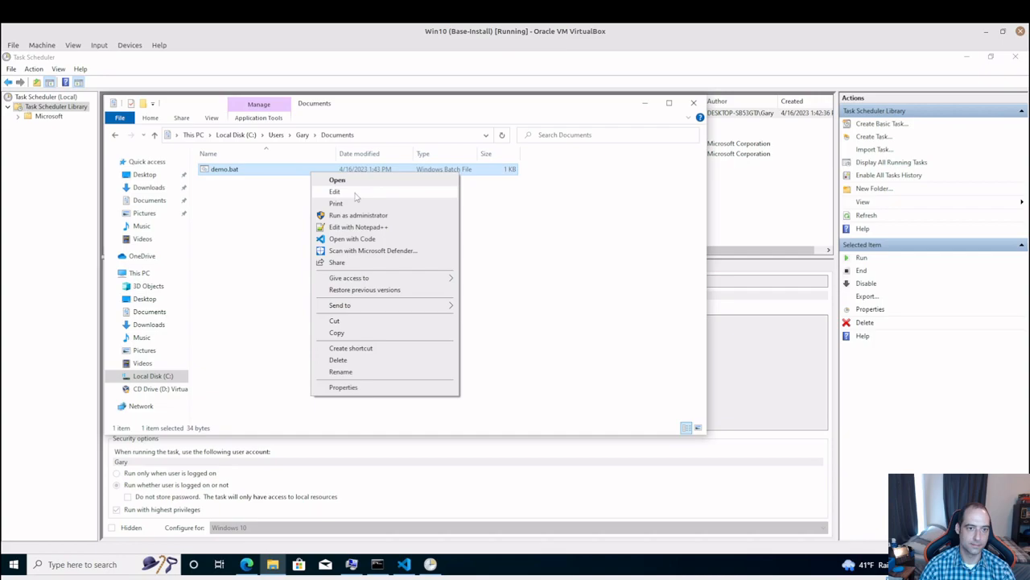
click(335, 192)
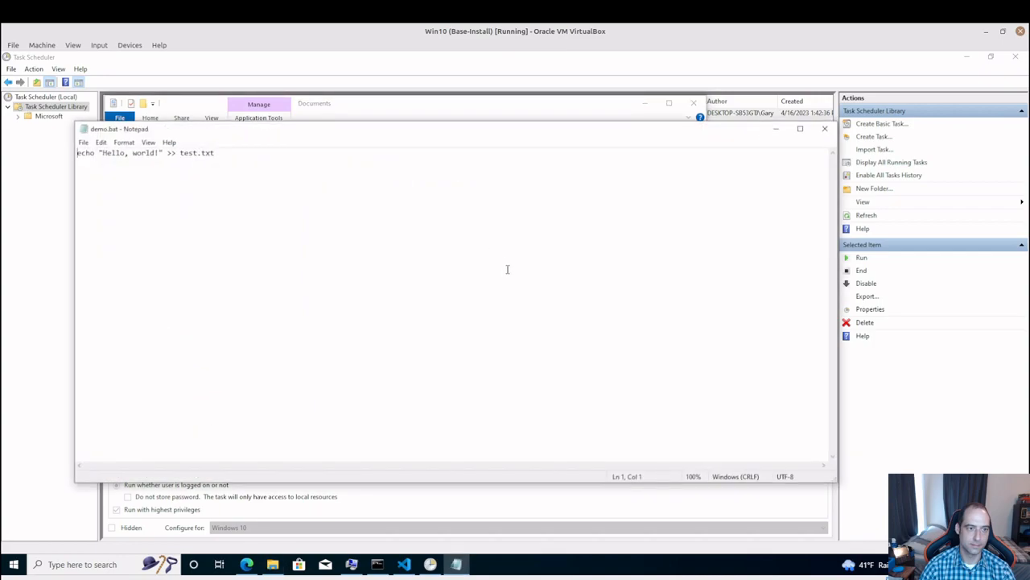
click(824, 129)
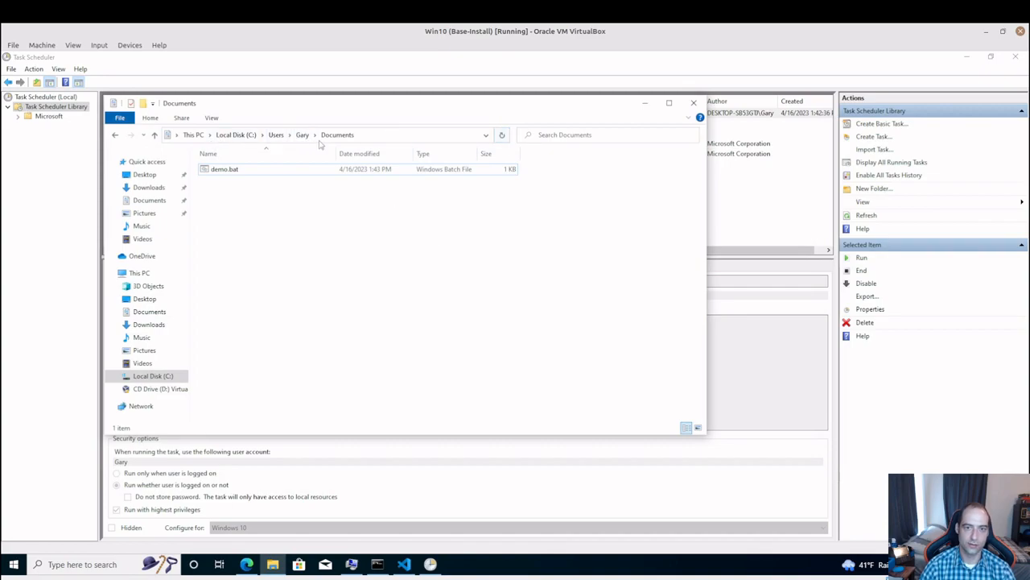
Reopen Documents from the user folder, run demo.bat manually as a test, and delete the test.txt it creates
click(299, 139)
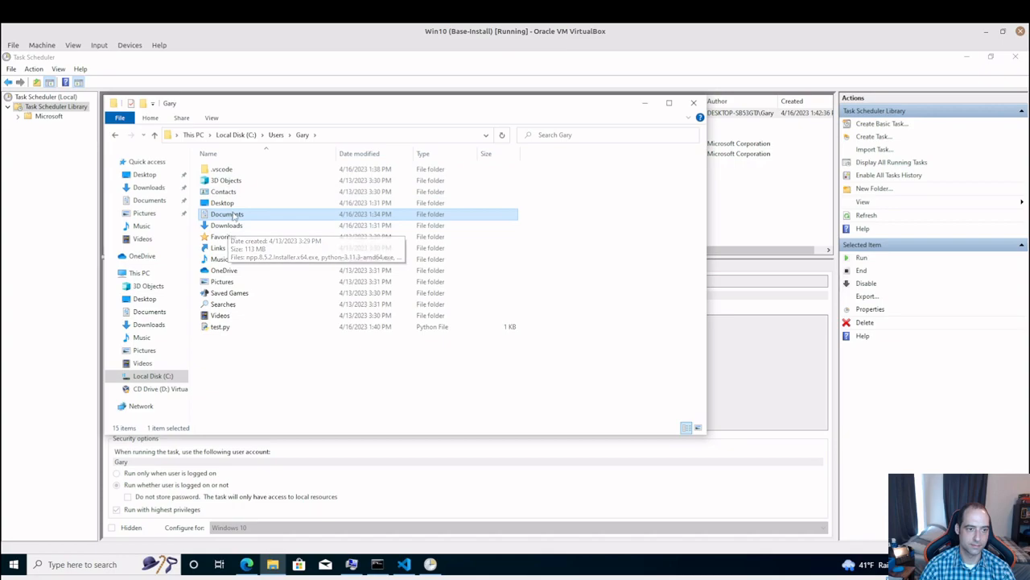
double_click(233, 216)
click(231, 171)
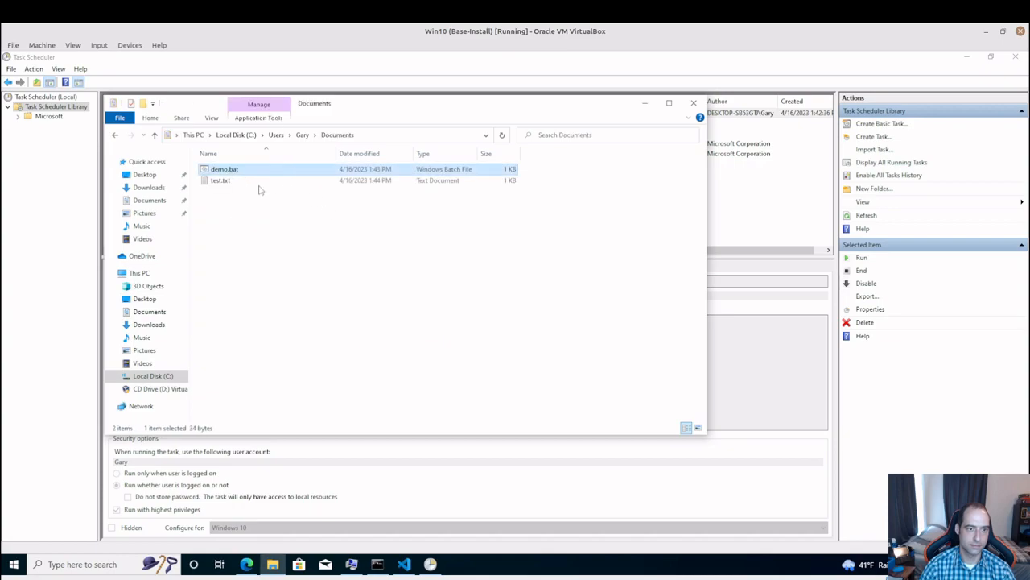
click(248, 181)
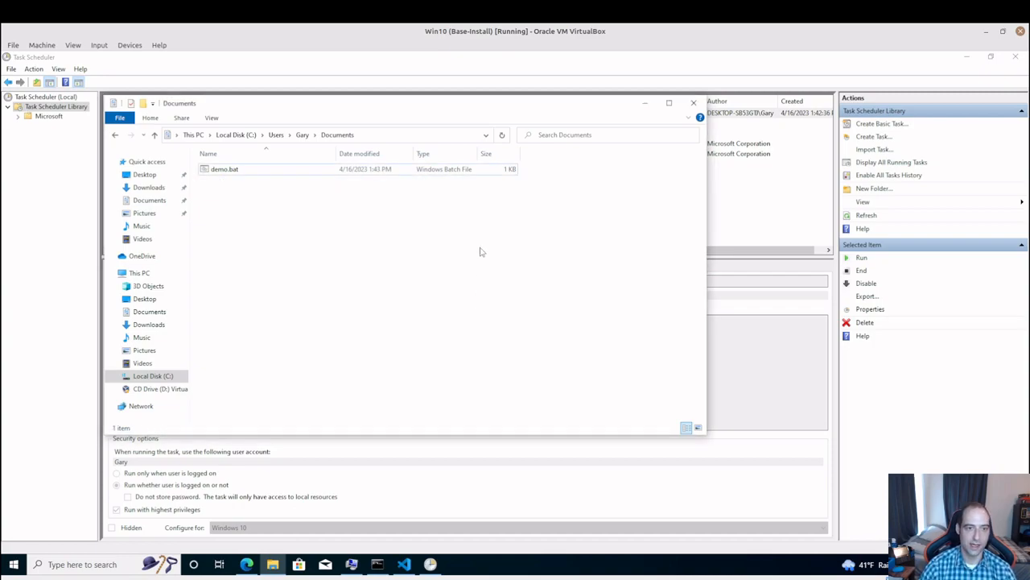
Move the Documents window aside and review Demo Task's start-a-program action and daily trigger in its properties
drag(455, 108, 619, 176)
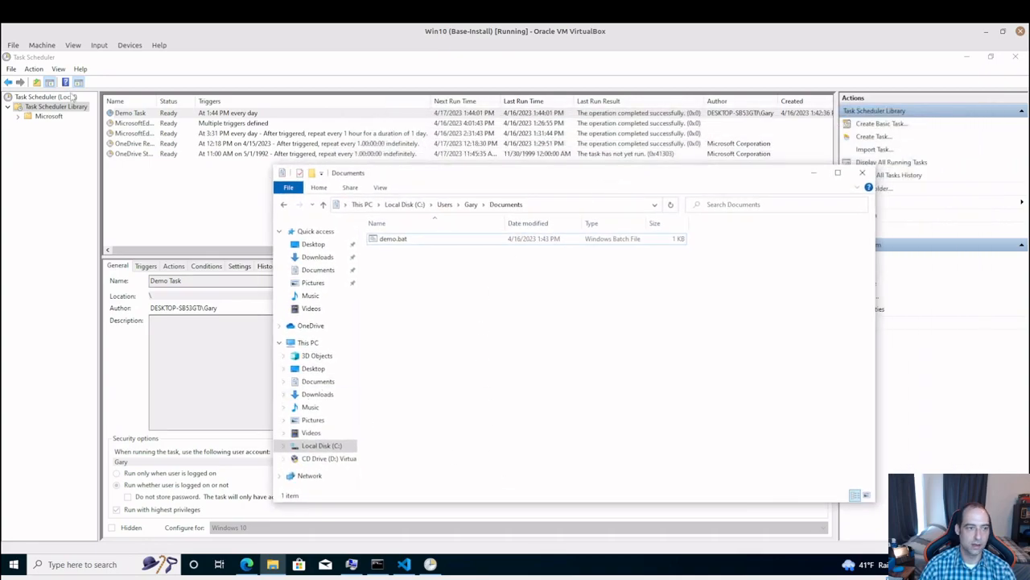
right_click(207, 113)
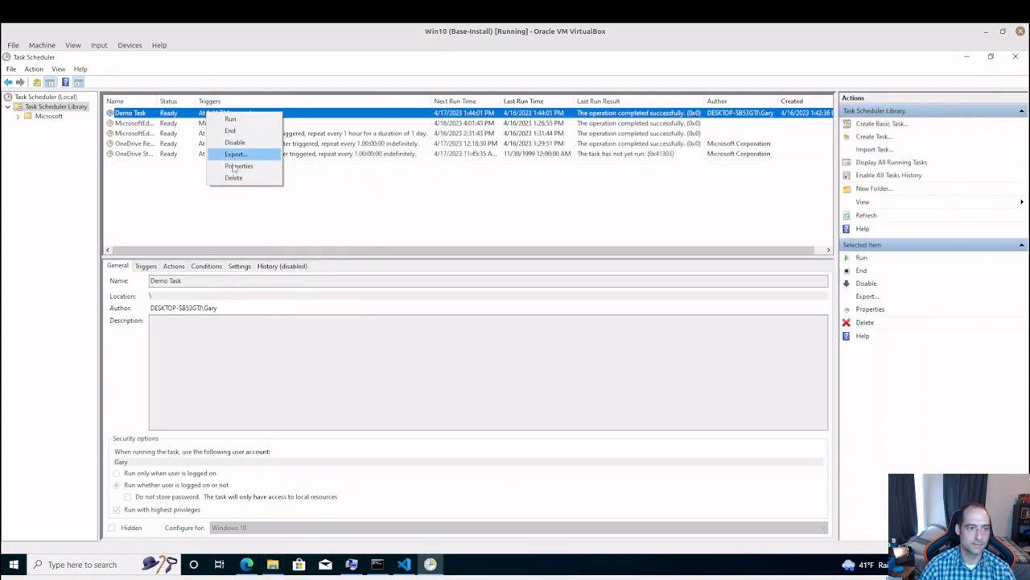
click(239, 166)
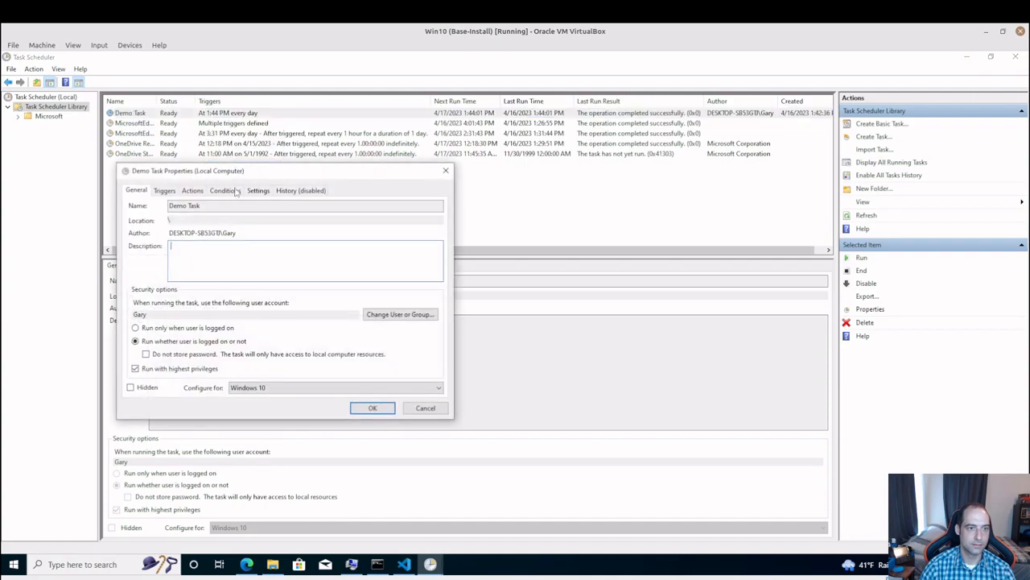
click(191, 191)
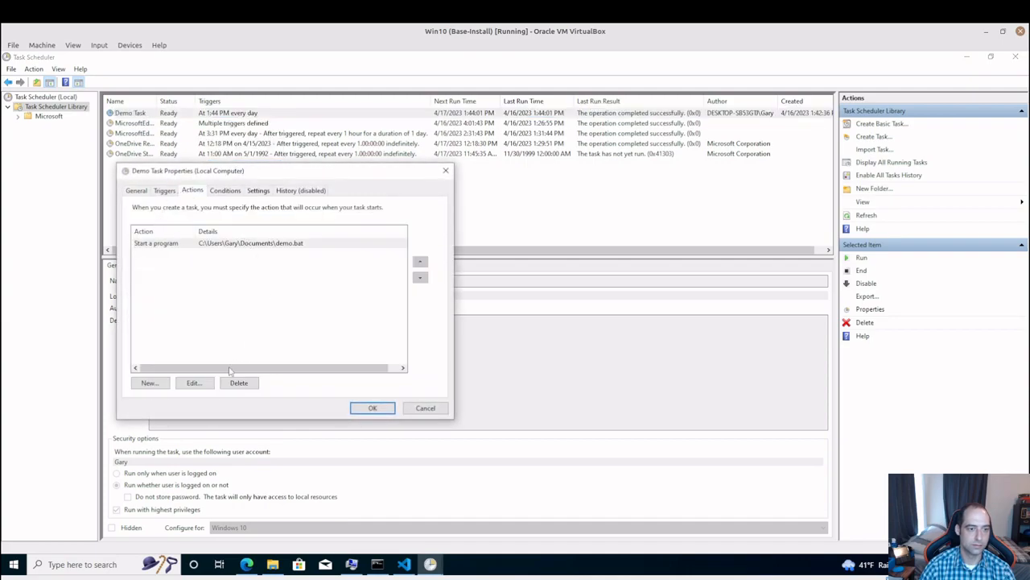
click(194, 383)
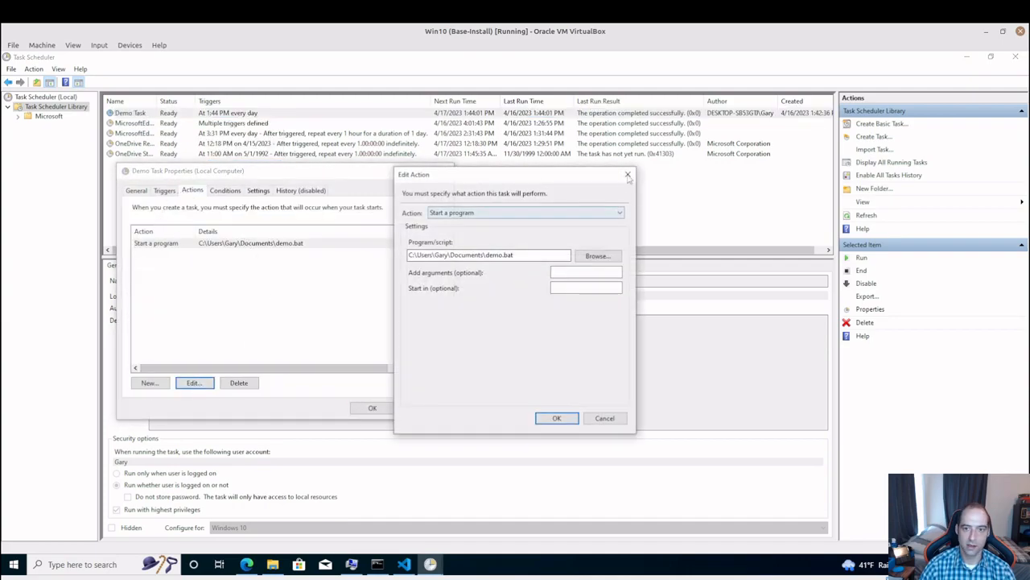
click(628, 174)
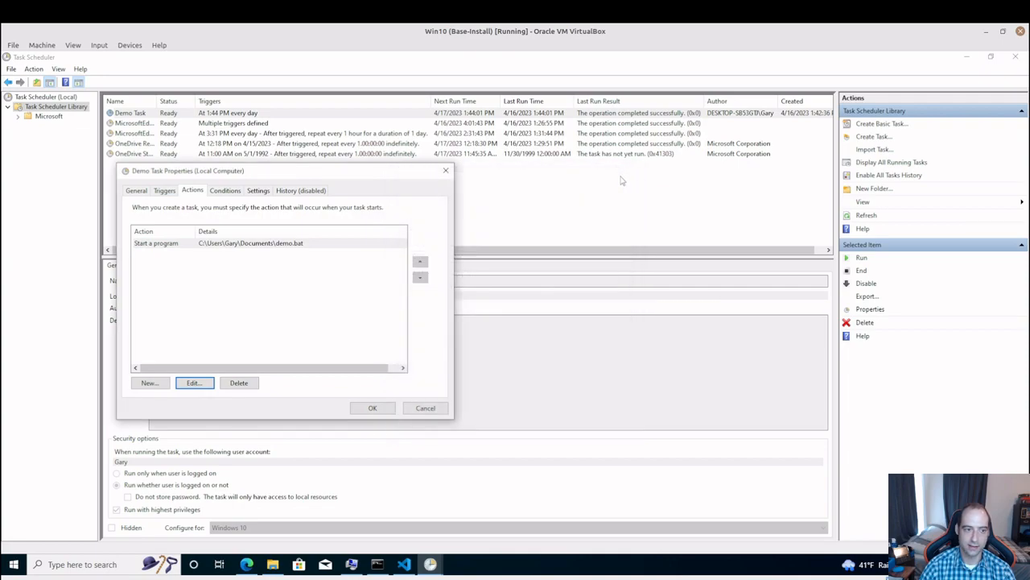
click(170, 192)
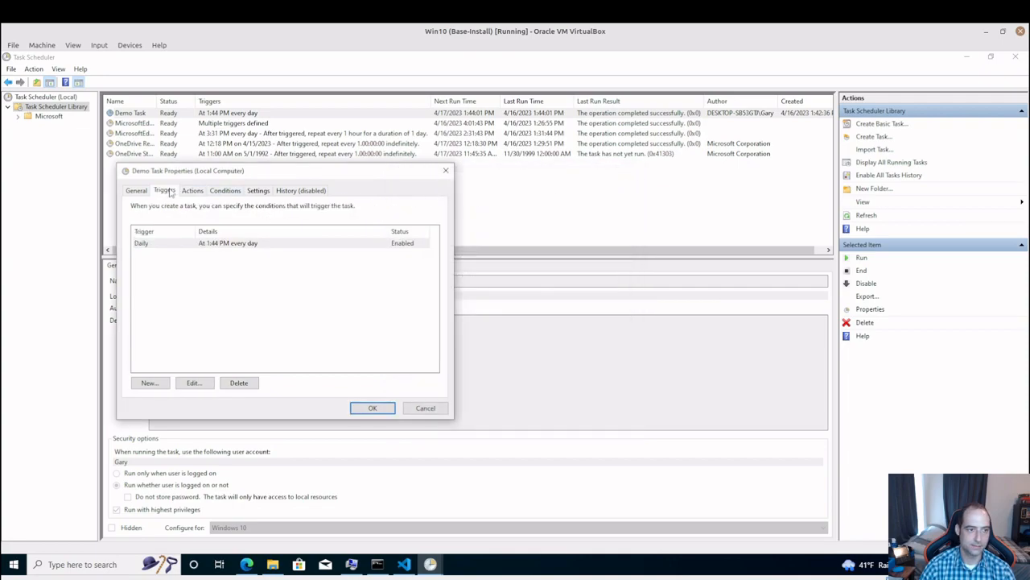
click(308, 245)
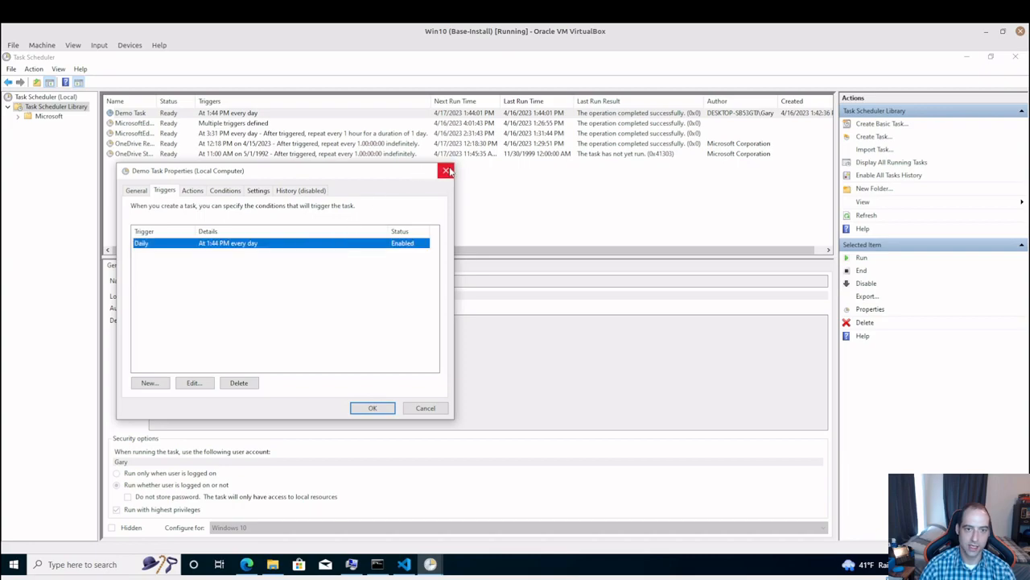
click(445, 171)
Run Demo Task on demand, refresh the library, and check the Documents folder for test.txt
right_click(379, 117)
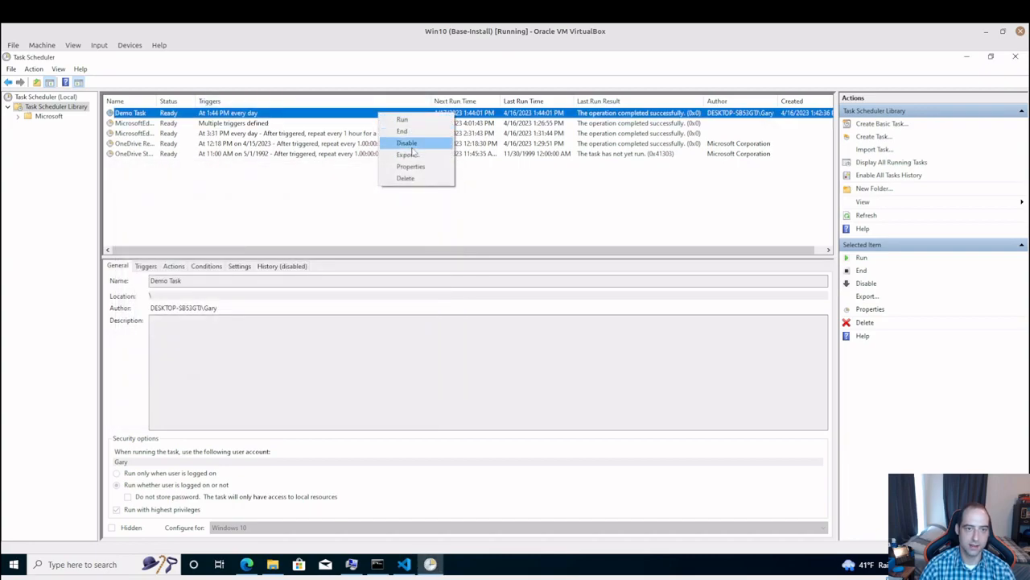
click(403, 119)
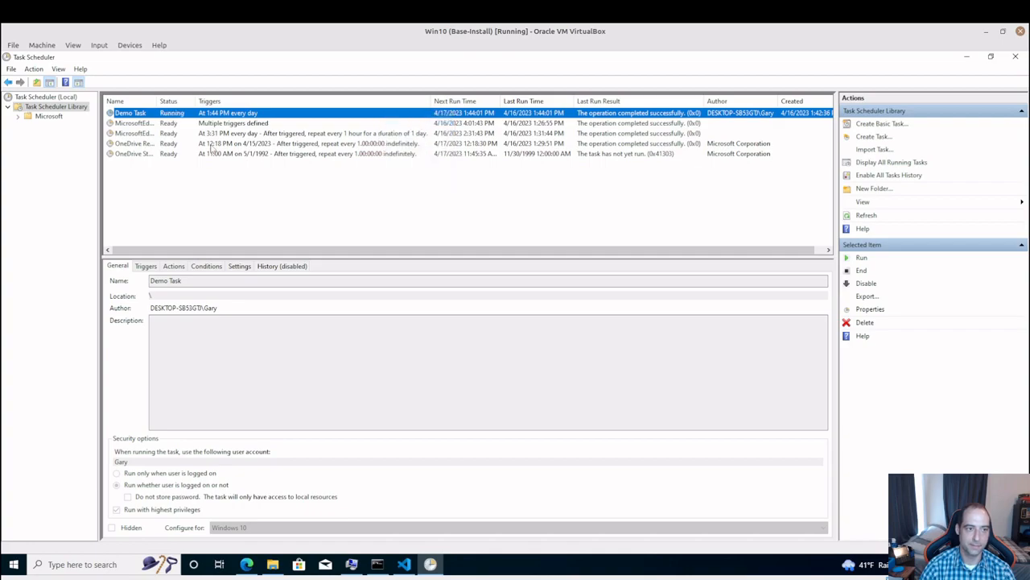
right_click(85, 110)
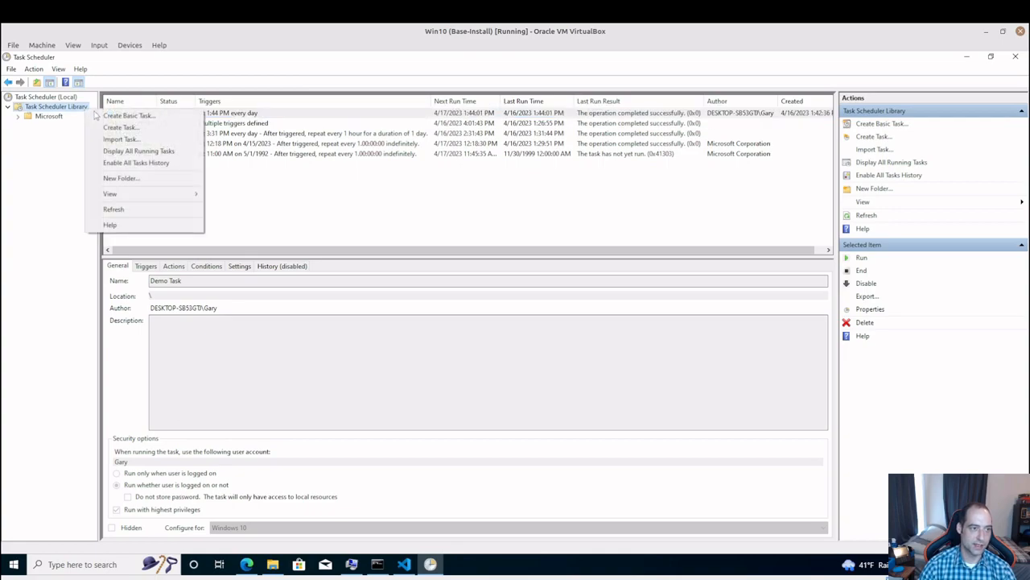
click(182, 213)
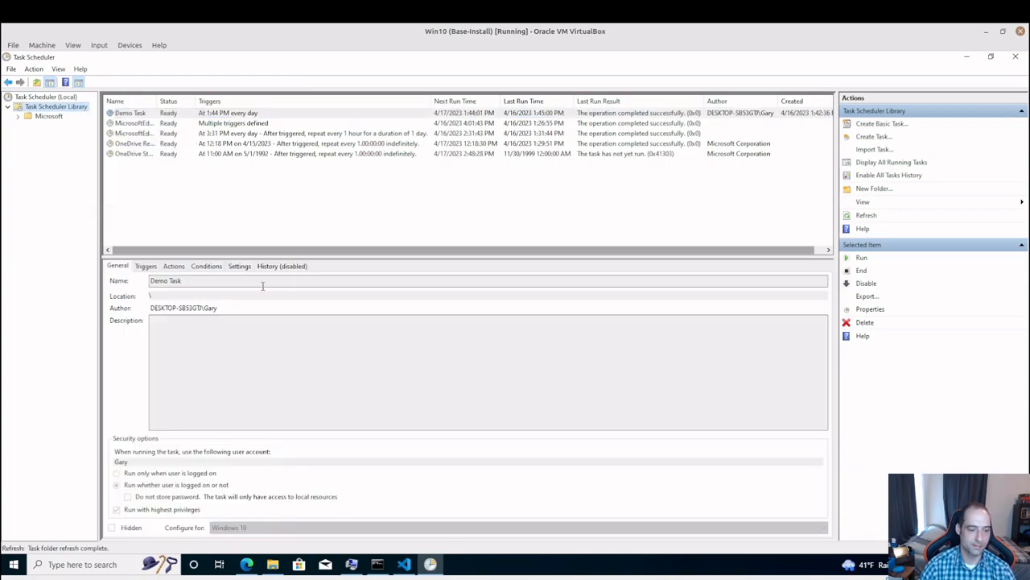
click(273, 564)
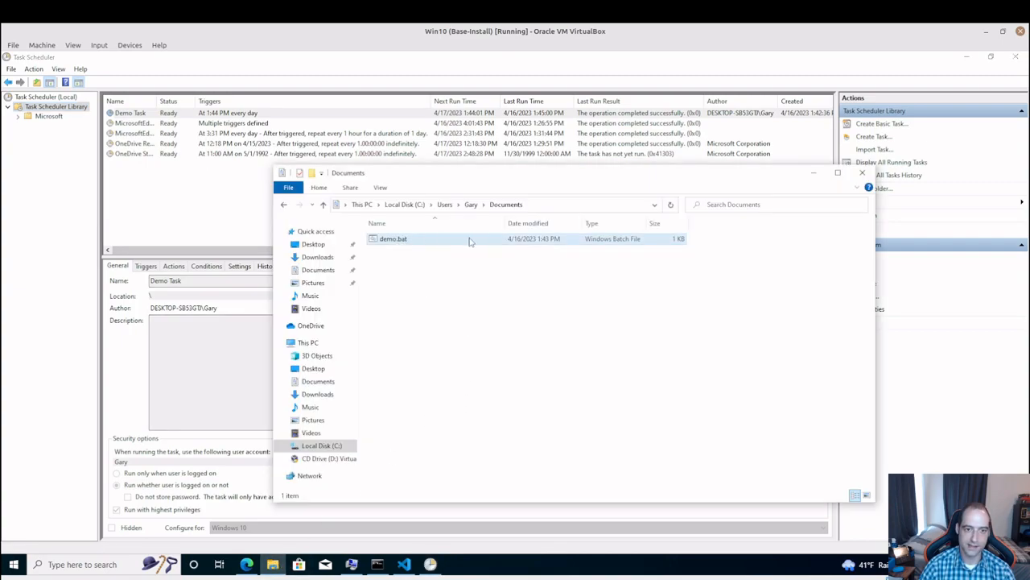
Reopen Demo Task's properties, review its daily trigger, and reposition the properties dialog
right_click(272, 115)
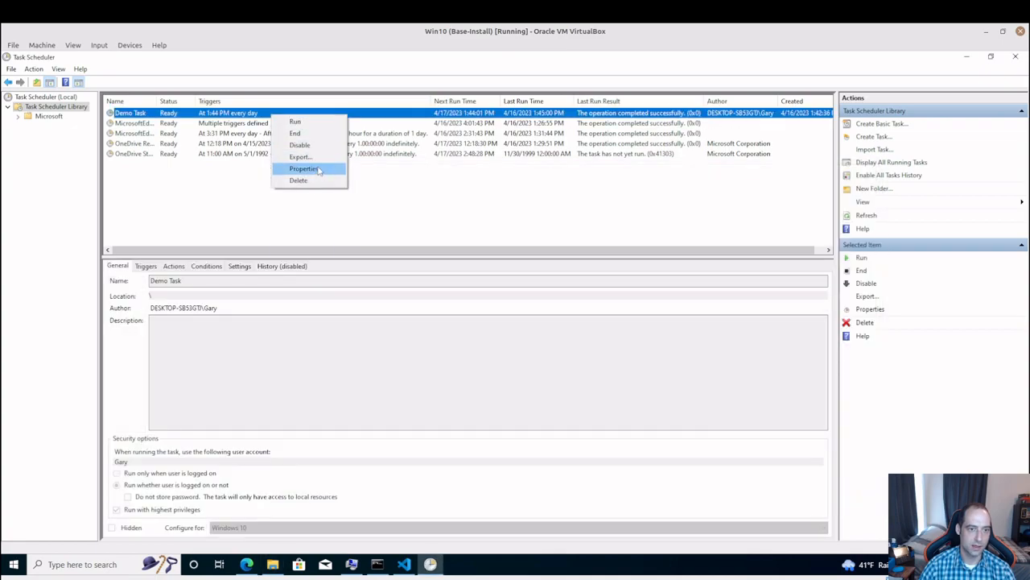
click(318, 170)
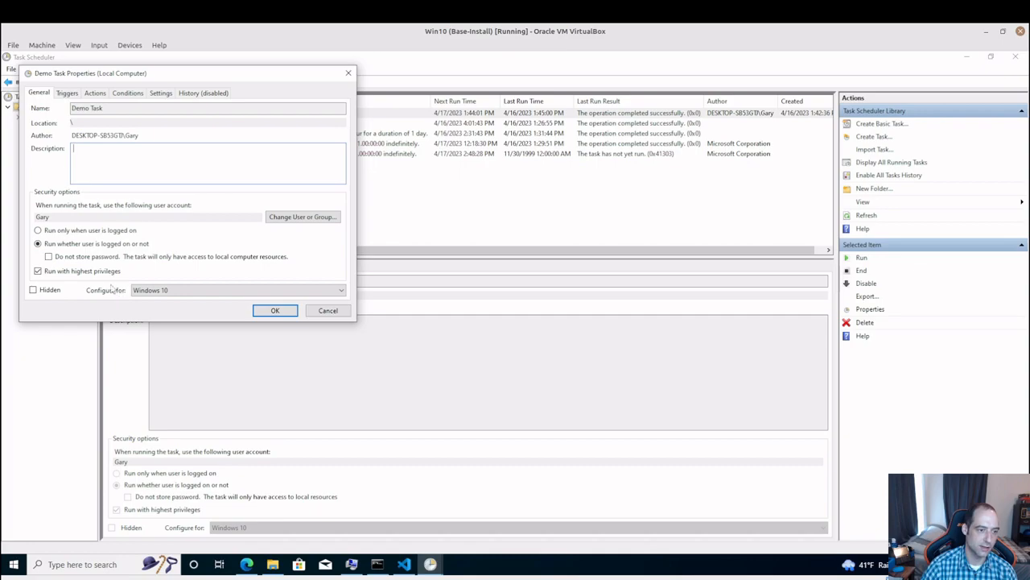
click(68, 93)
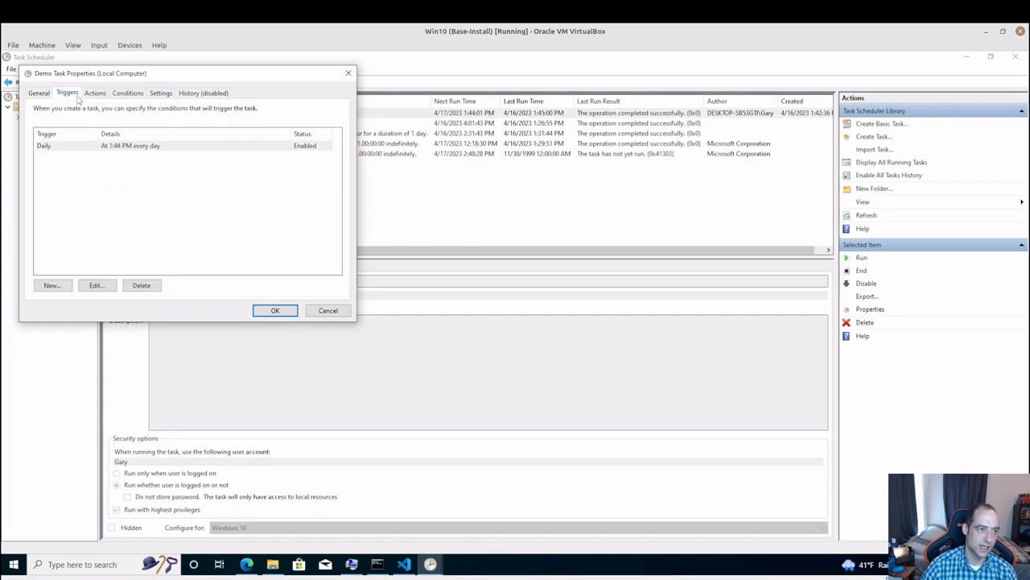
click(170, 147)
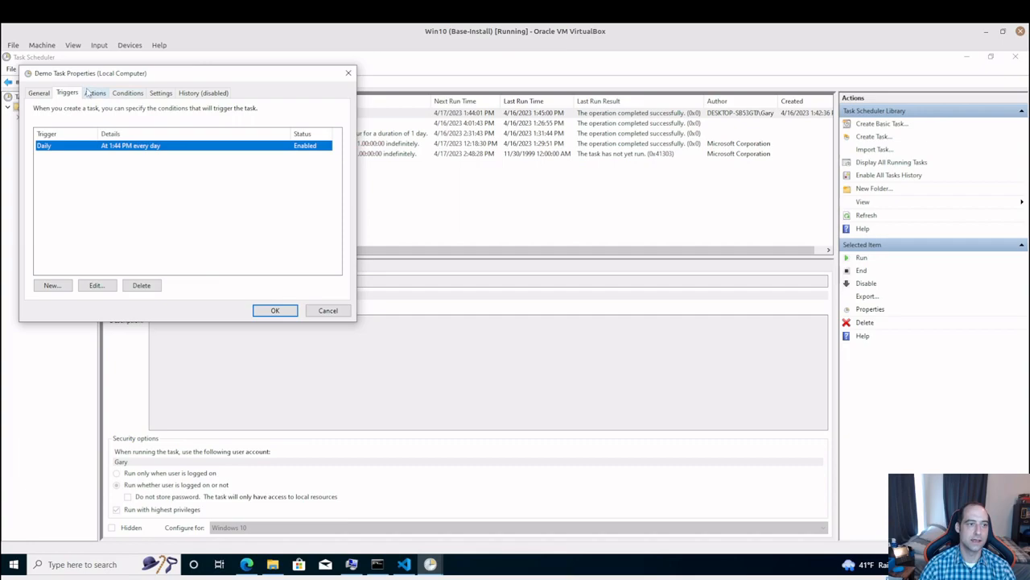
drag(137, 74, 372, 71)
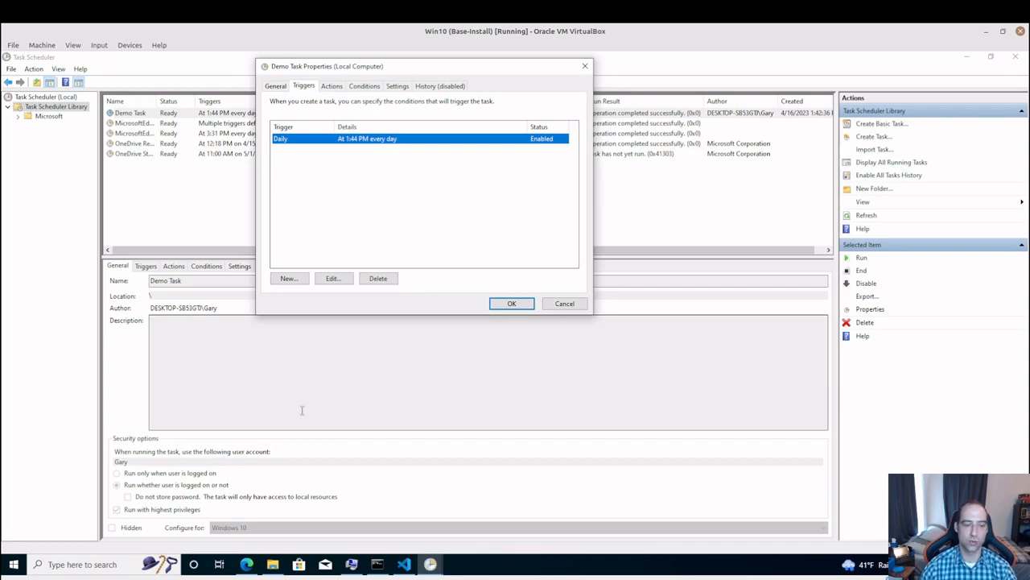
Switch to File Explorer and copy the full path of the Documents folder
click(273, 564)
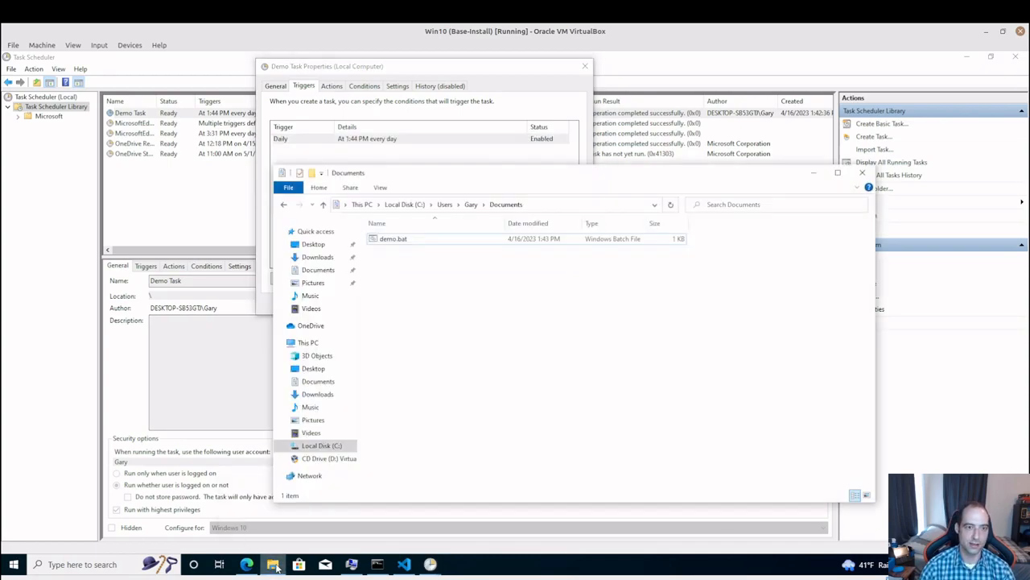
click(527, 205)
right_click(404, 204)
click(430, 238)
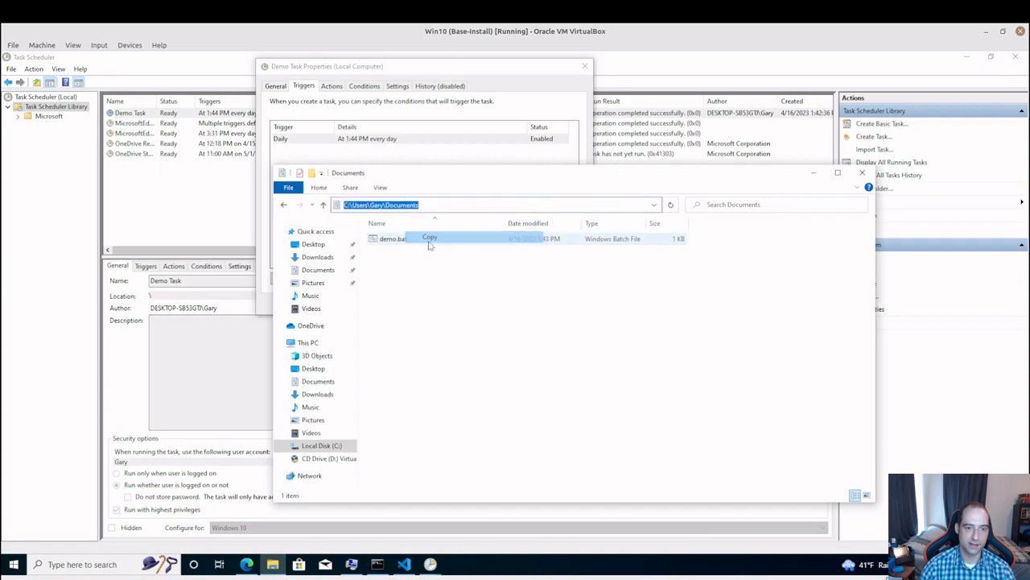
click(431, 240)
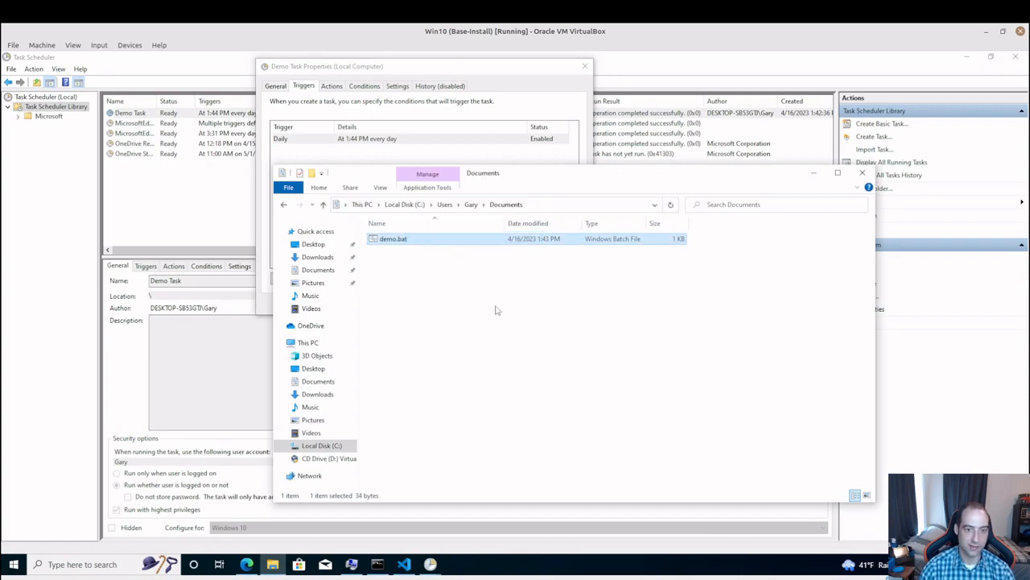
Edit demo.bat to put the copied Documents folder path and a backslash before test.txt, save it, and close the file
right_click(463, 242)
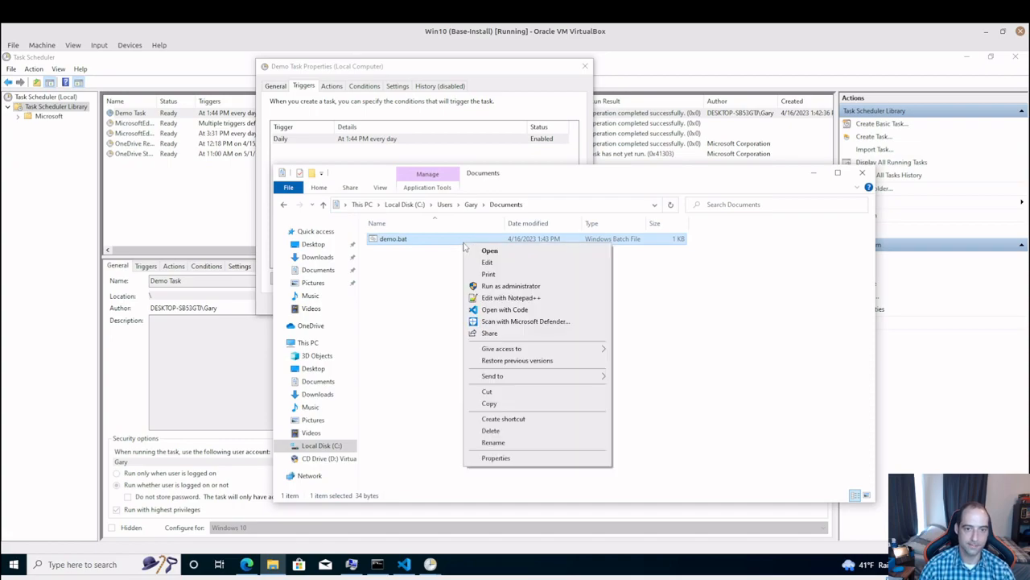
click(531, 261)
click(179, 153)
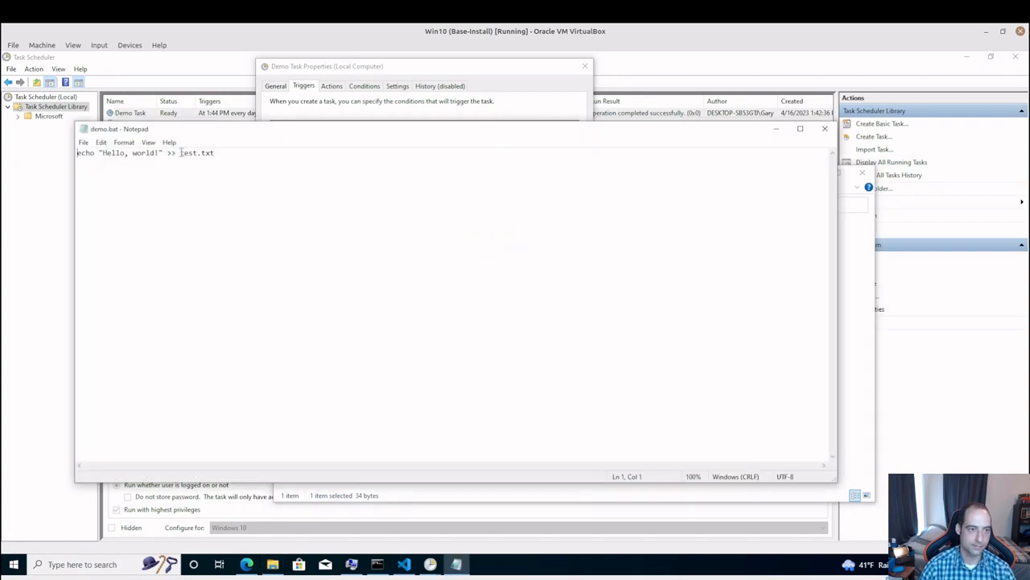
key(ctrl+v)
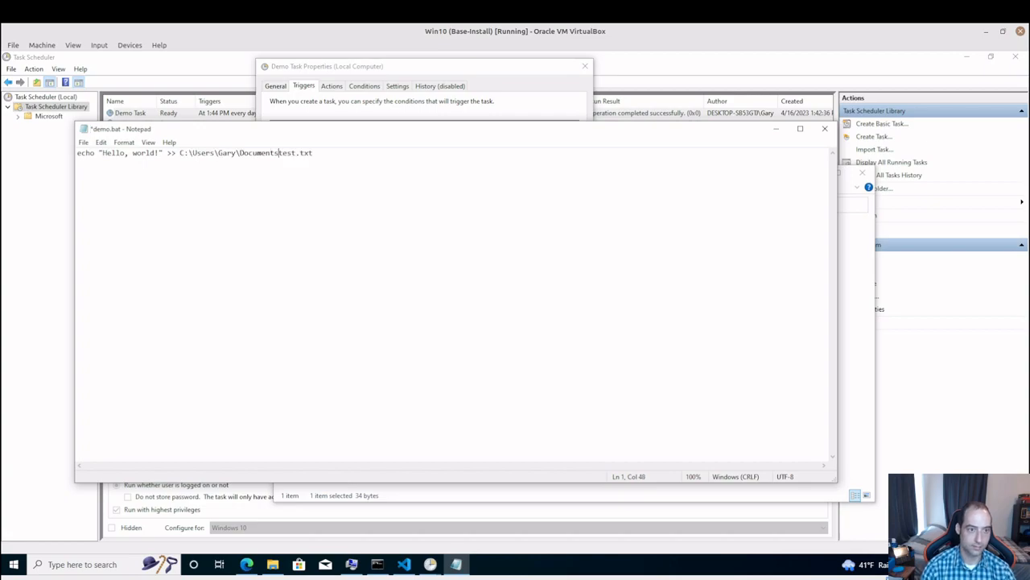
text(\)
key(ctrl+s)
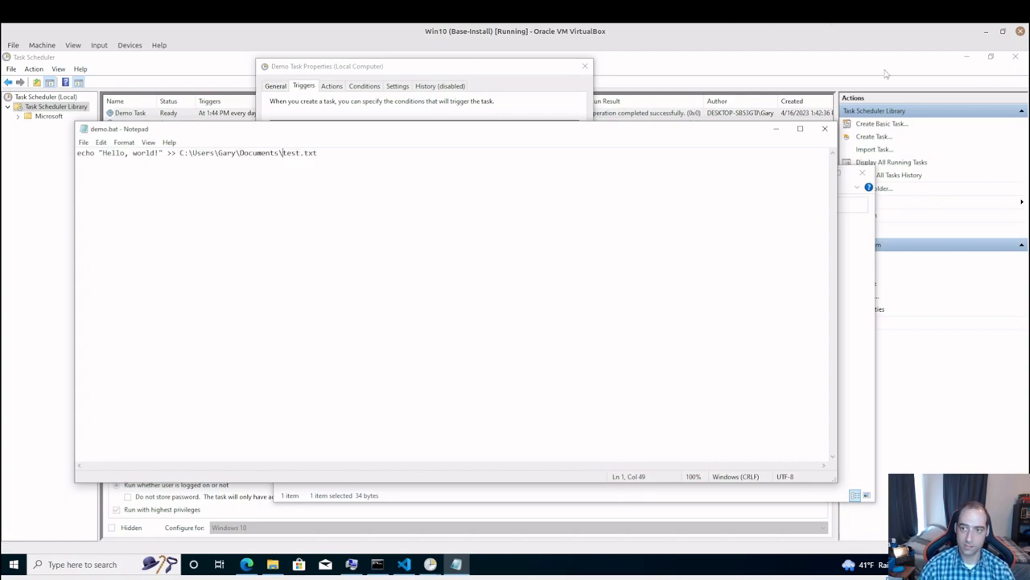
click(824, 129)
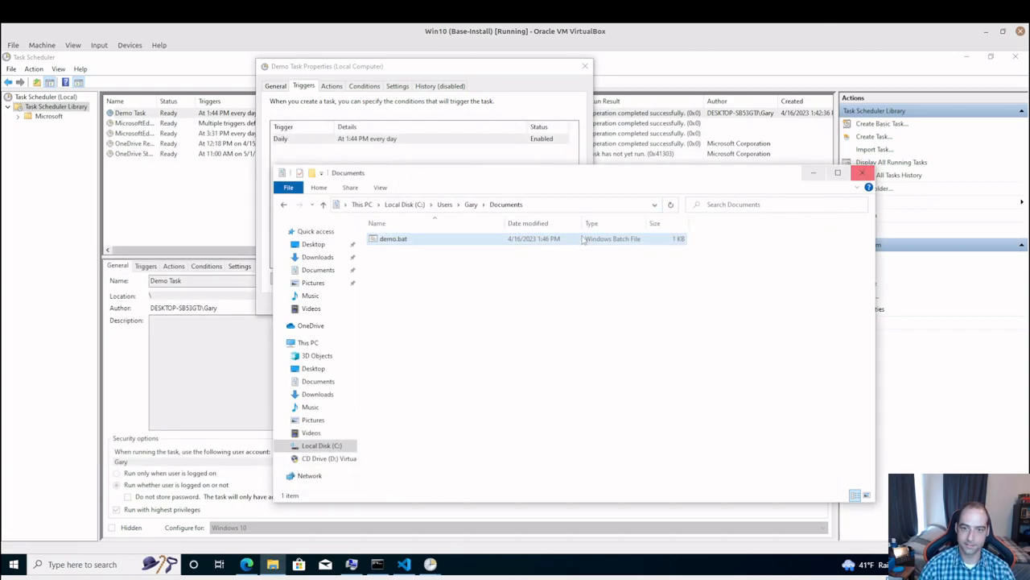
Run demo.bat directly from the Documents folder as a test, and delete the test.txt file it writes
double_click(493, 244)
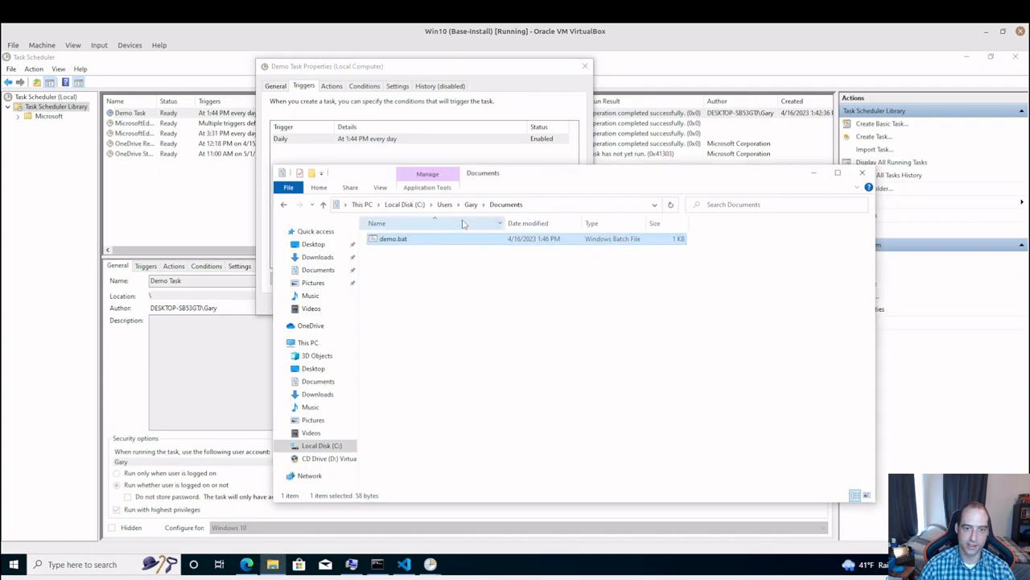
click(390, 249)
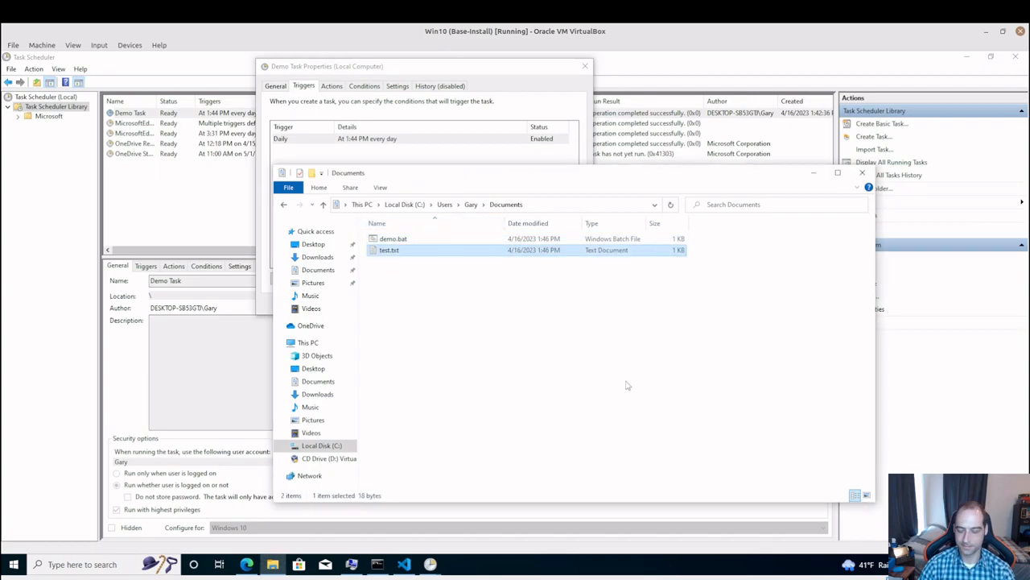
key(Delete)
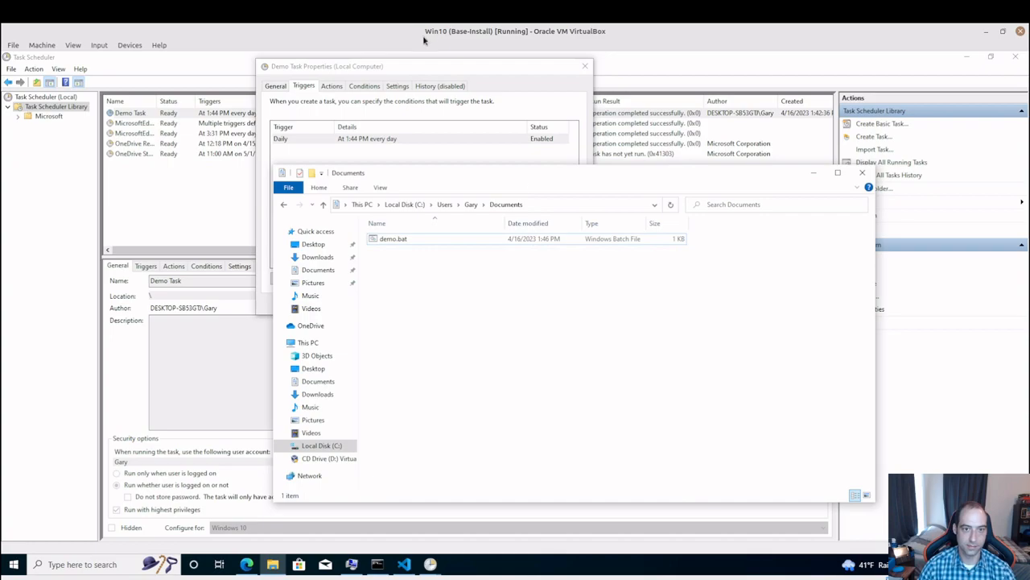
Return to Demo Task's properties, review its start-a-program action, and close the dialog without changes
click(495, 66)
click(333, 86)
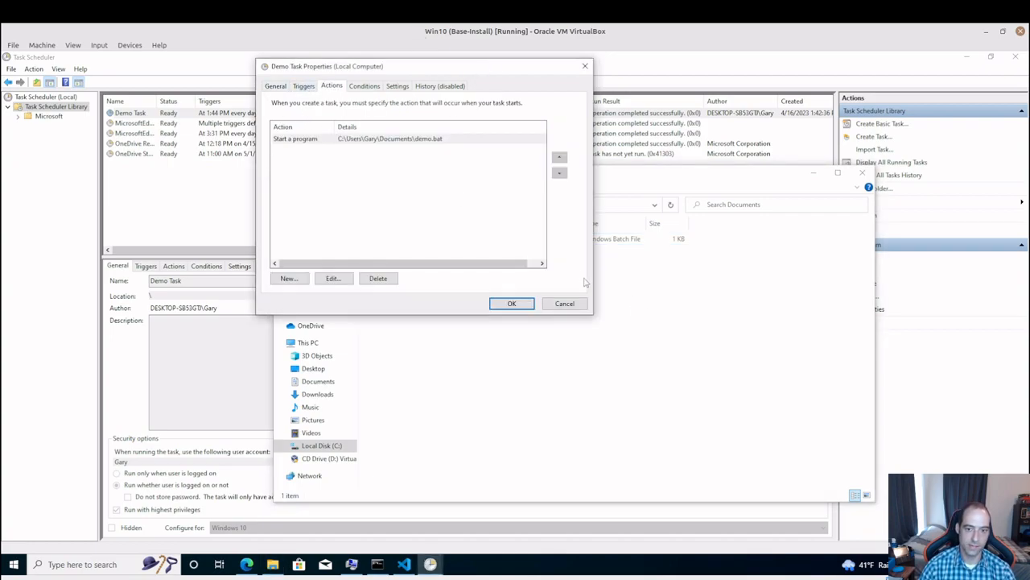
click(574, 306)
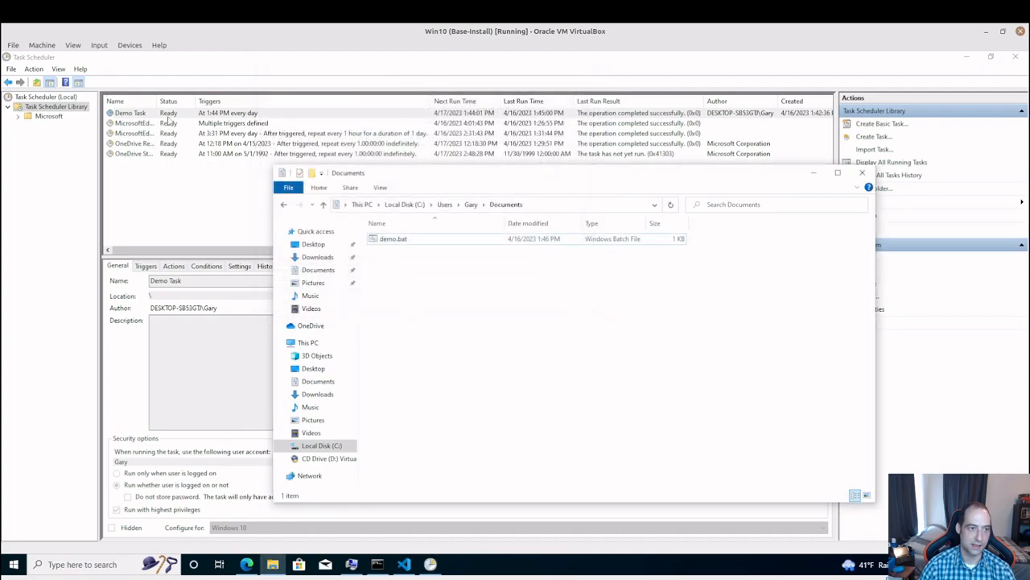
Run Demo Task on demand and check the Documents folder in File Explorer for test.txt
right_click(168, 113)
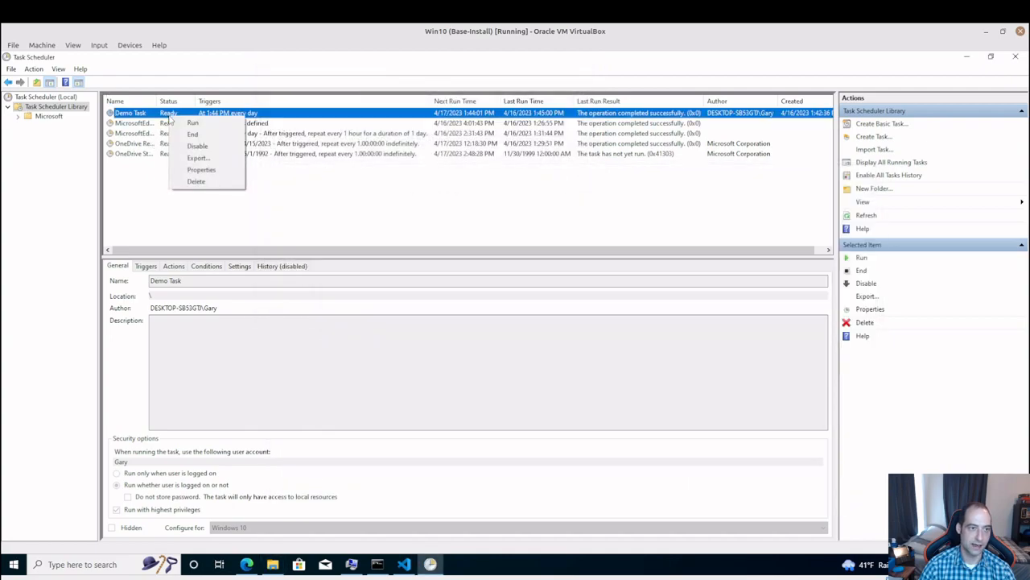
click(213, 121)
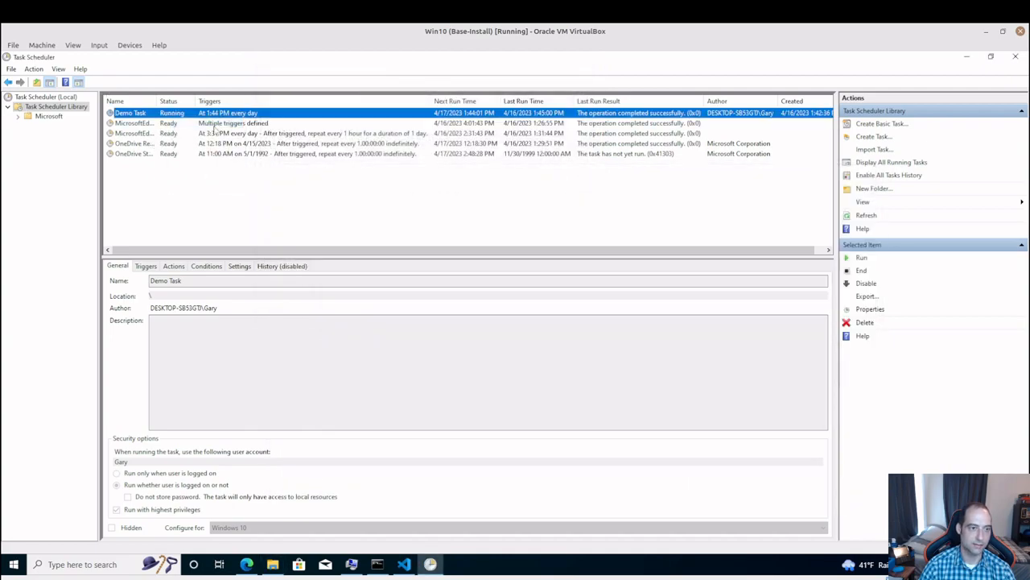
click(272, 565)
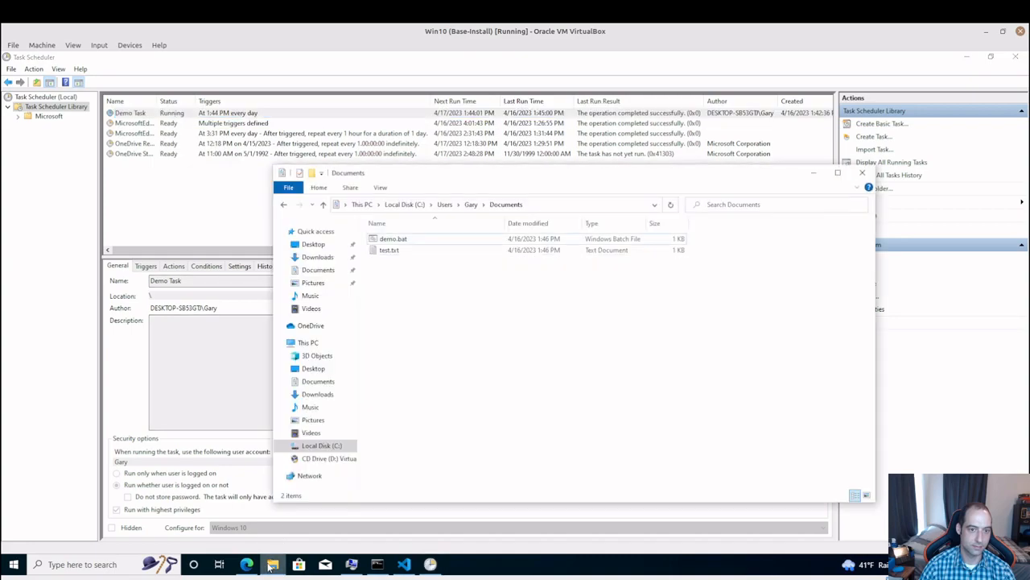
click(406, 252)
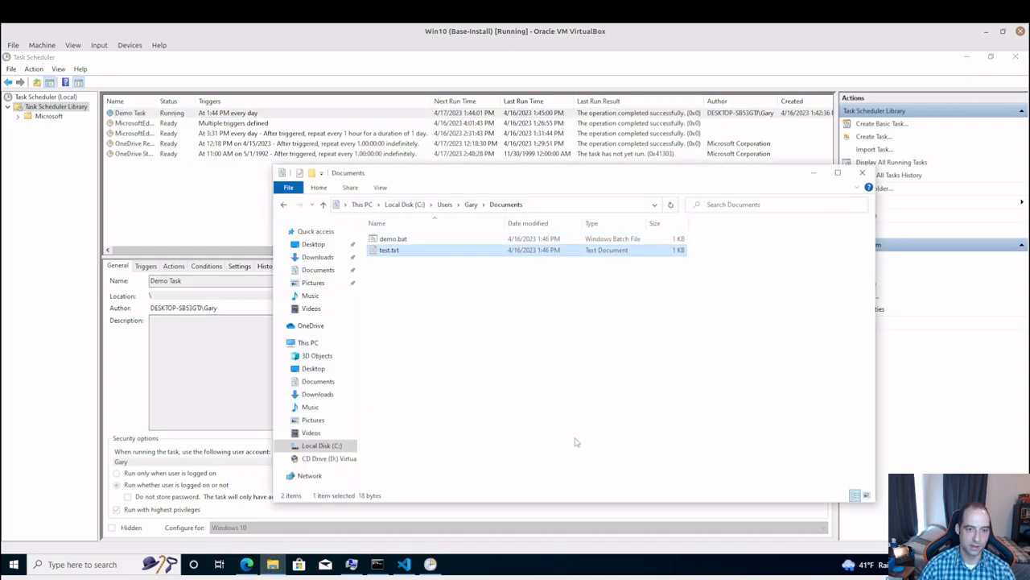
click(613, 454)
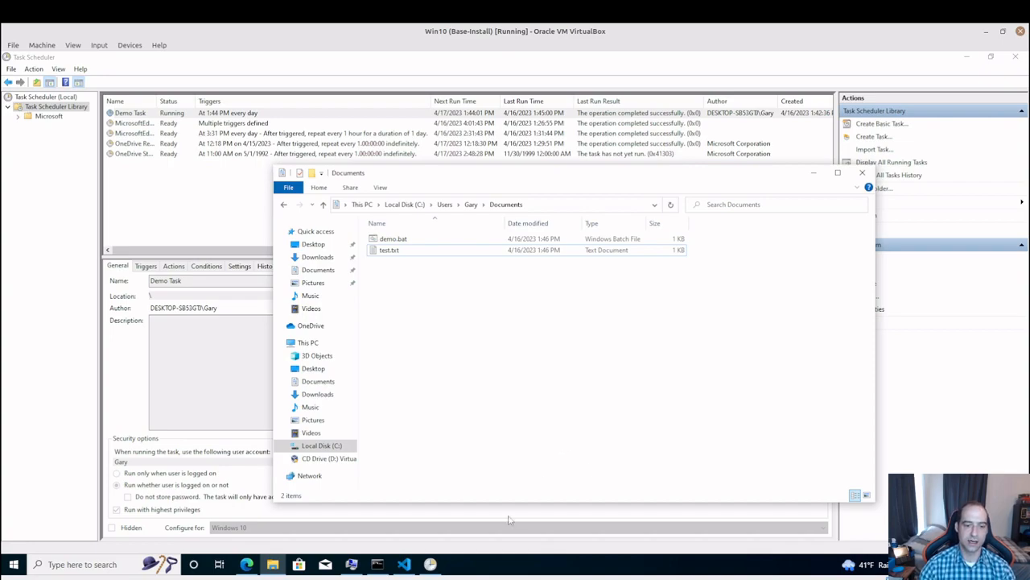
Switch back to Task Scheduler, examine the optional arguments and start-in settings of Demo Task's action, and cancel out of its properties
click(431, 563)
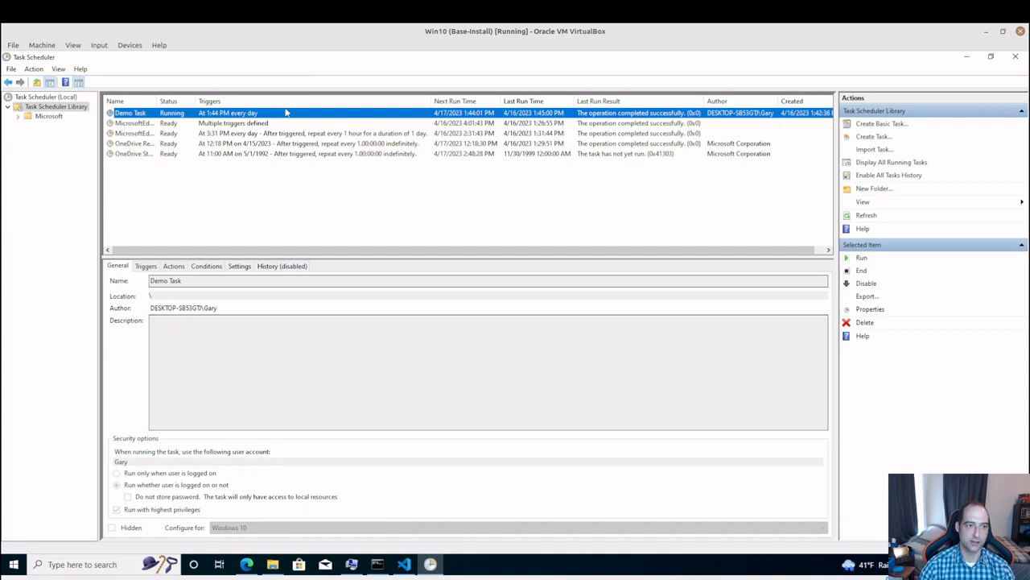
right_click(289, 117)
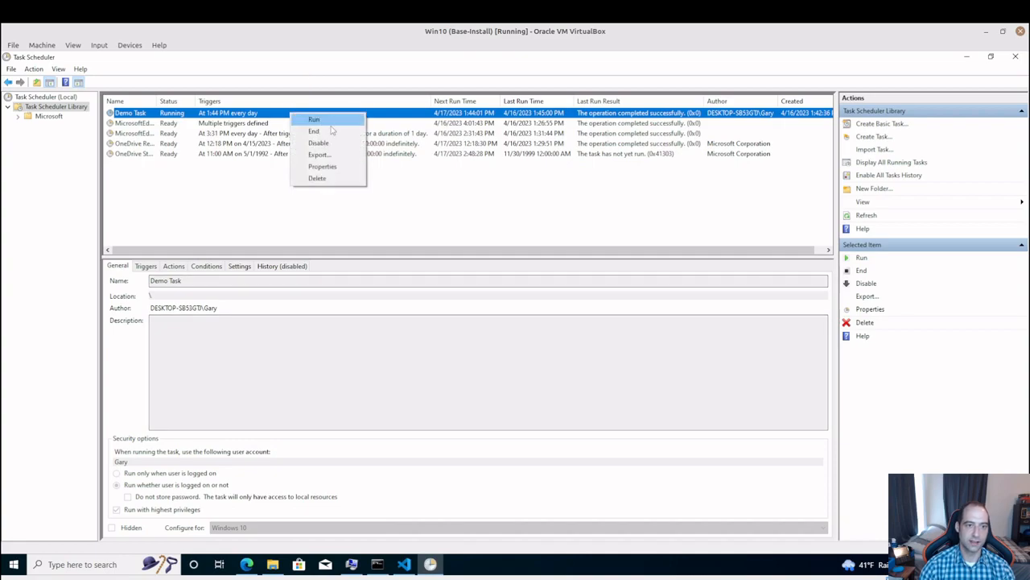
click(322, 165)
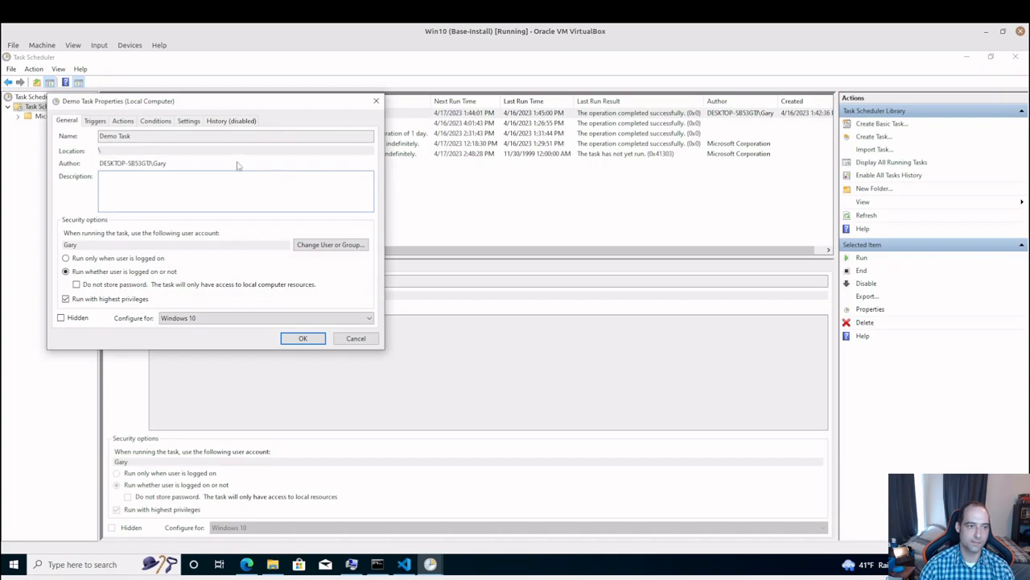
click(94, 121)
click(123, 120)
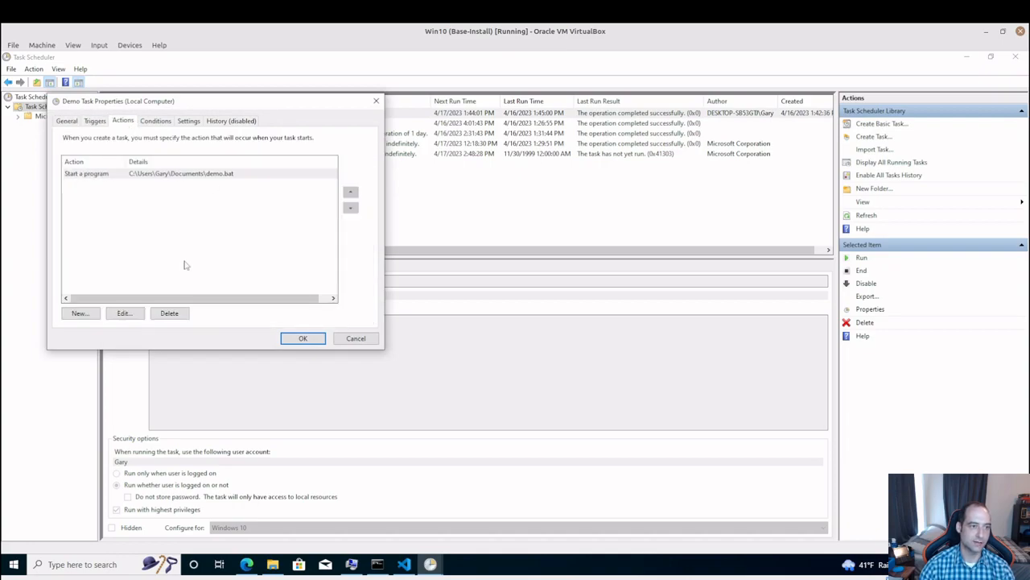
click(125, 314)
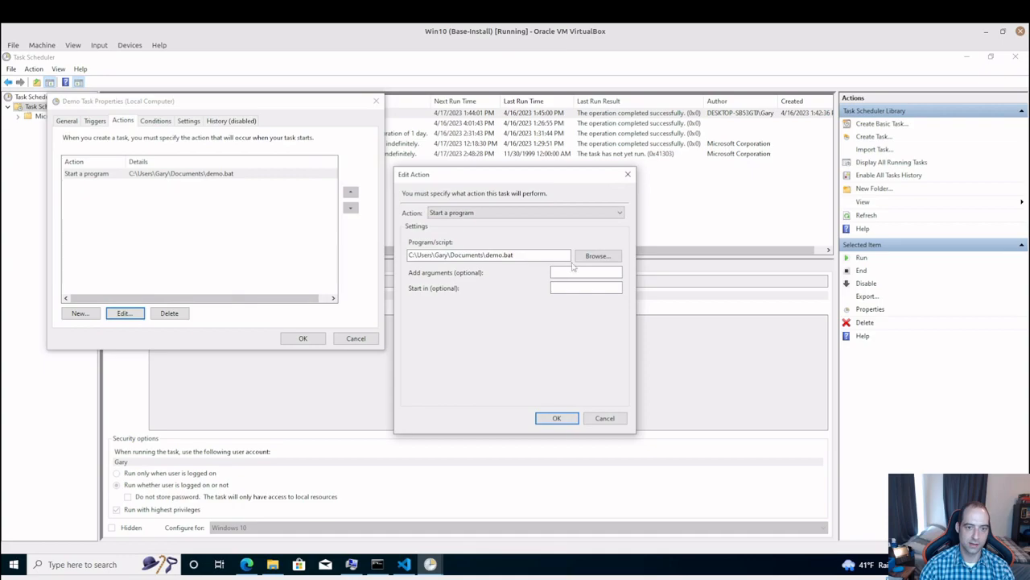
click(568, 288)
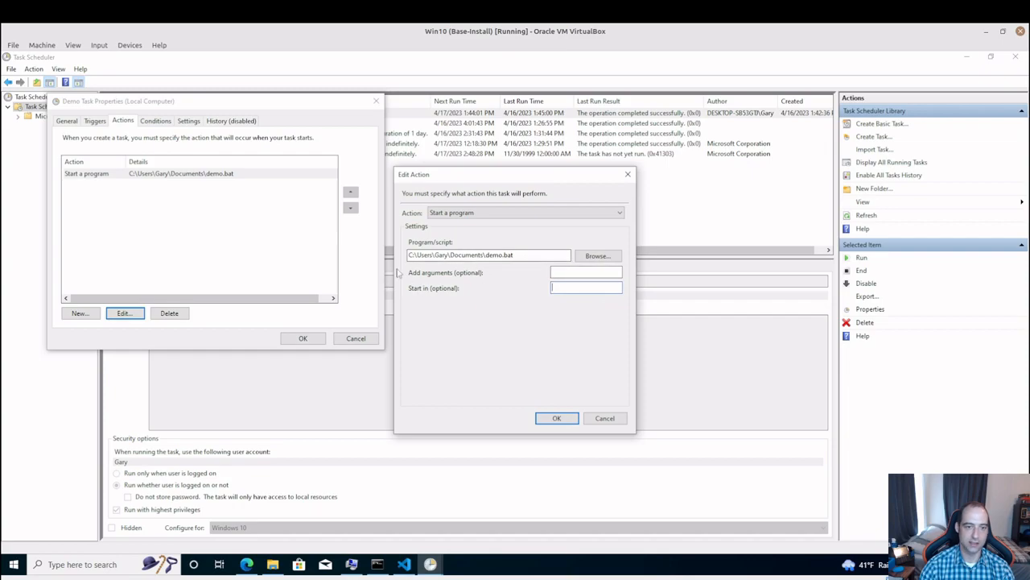
click(624, 419)
click(356, 338)
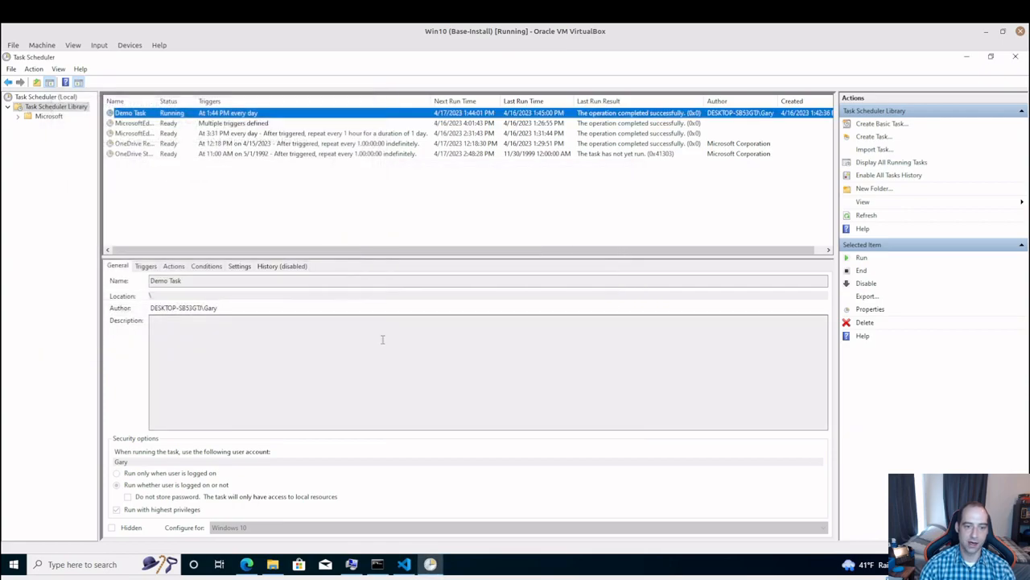